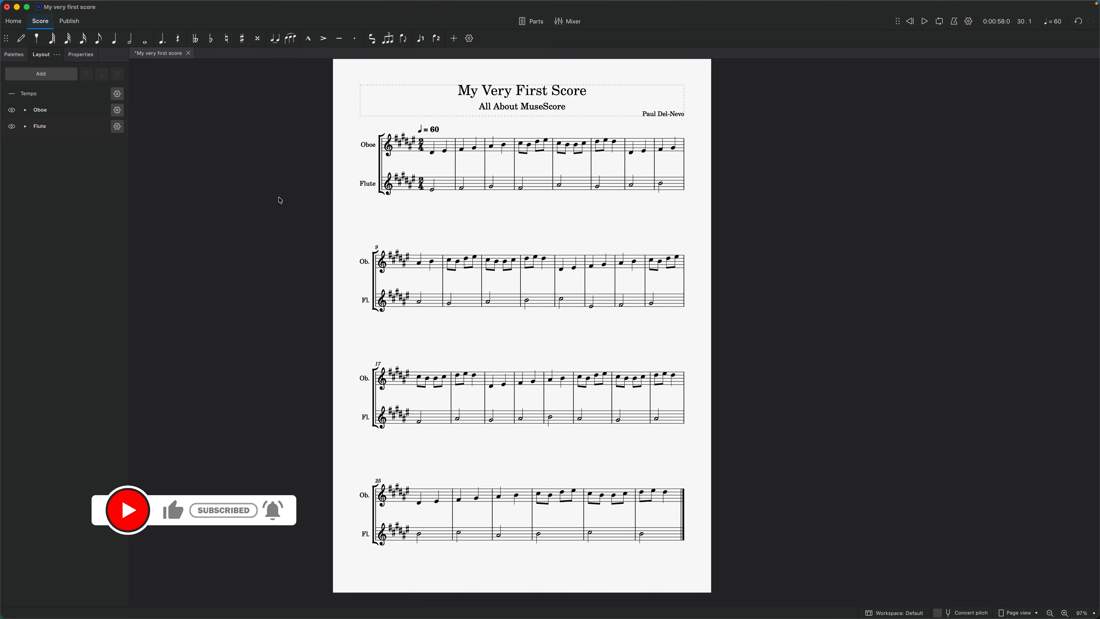
# - Add a copyright notice with the © symbol, the composer's full name and the year 2026 in the project properties
pyautogui.moveTo(144, 15)
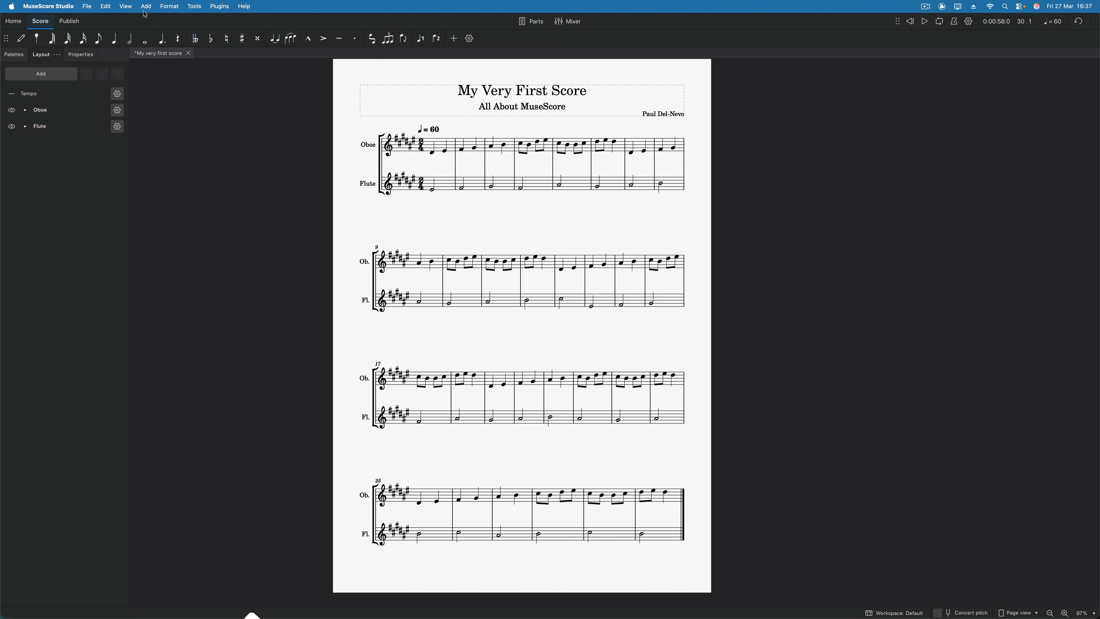
pyautogui.click(88, 6)
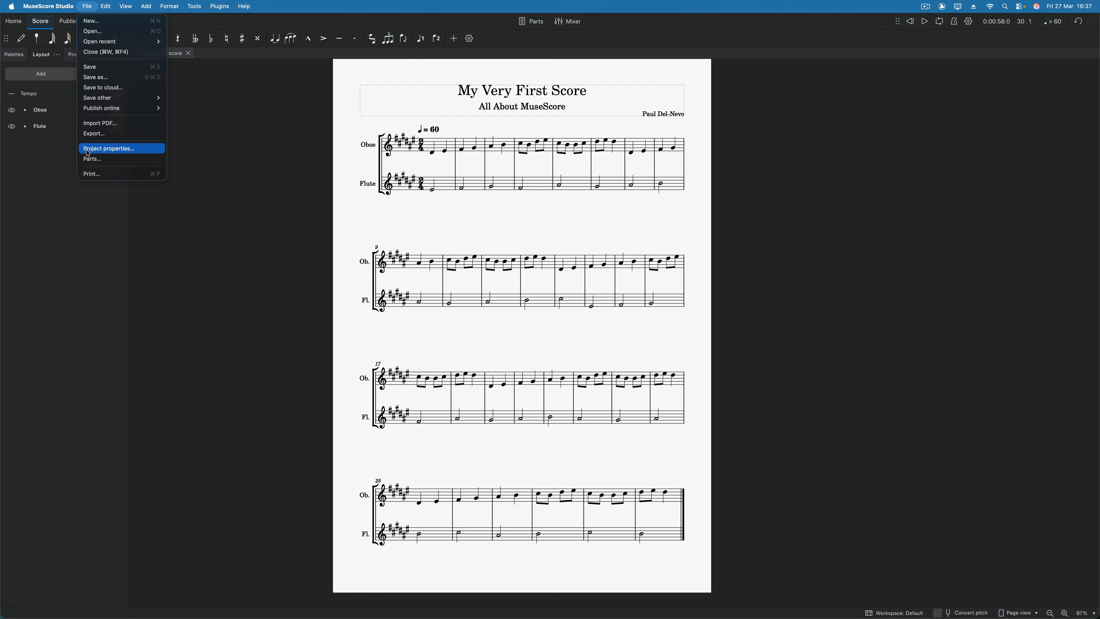
pyautogui.click(105, 149)
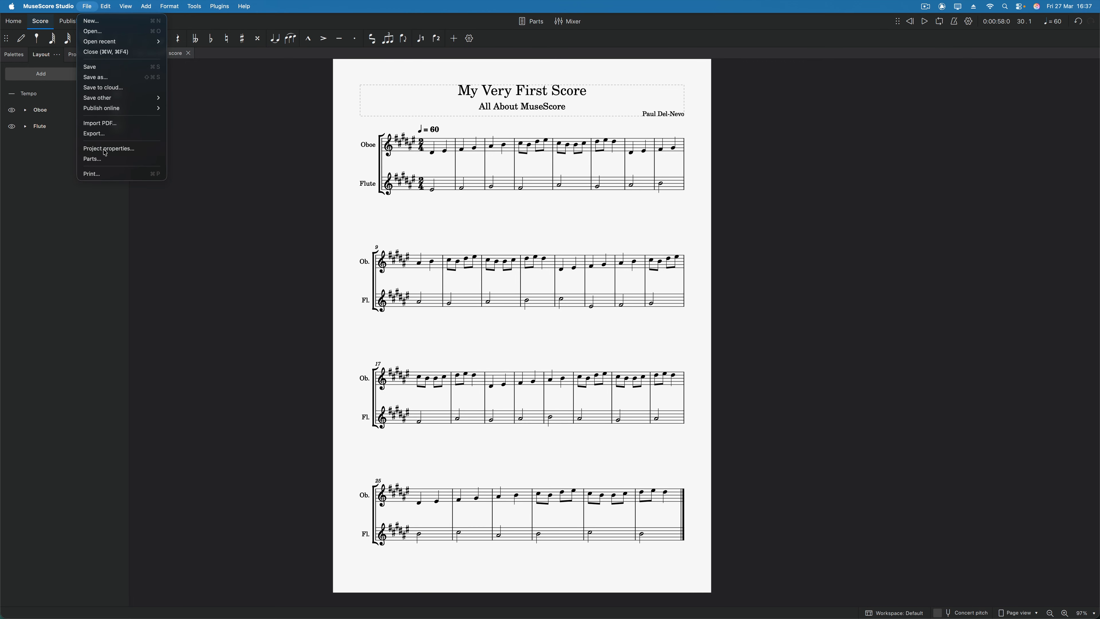
pyautogui.click(525, 328)
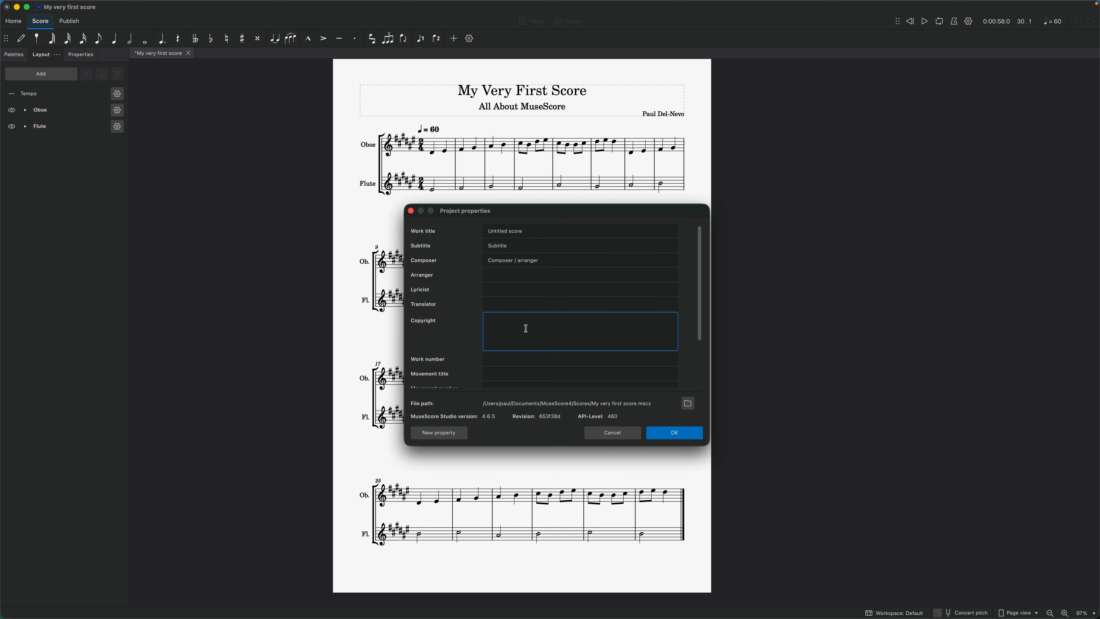
pyautogui.write('Copyright')
pyautogui.write('© Paul')
pyautogui.write('Del-Nevo 2026')
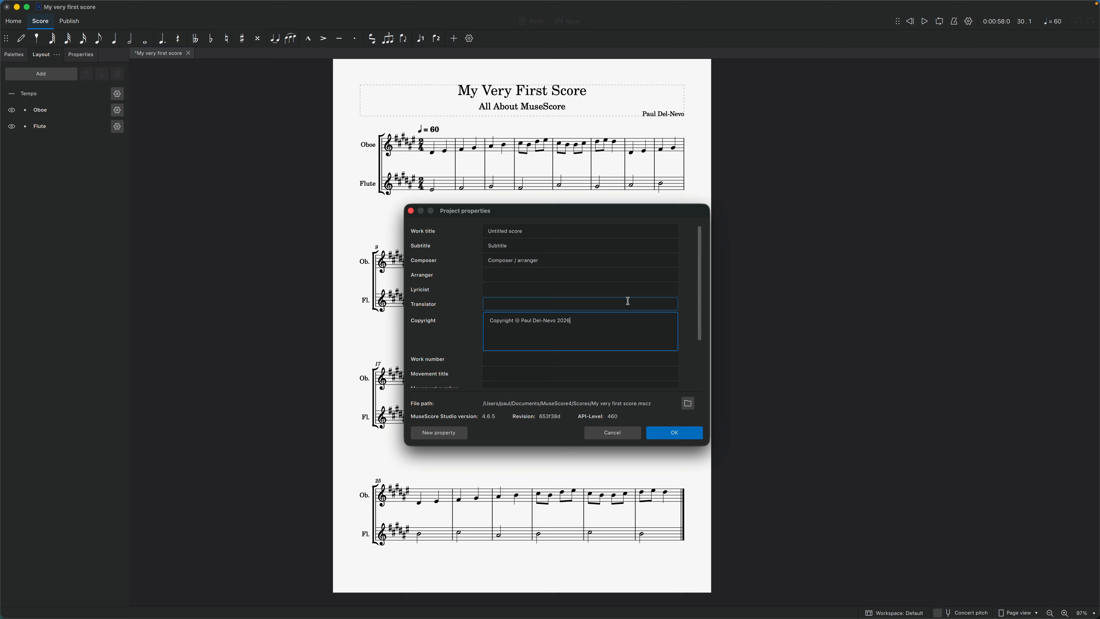
pyautogui.click(674, 432)
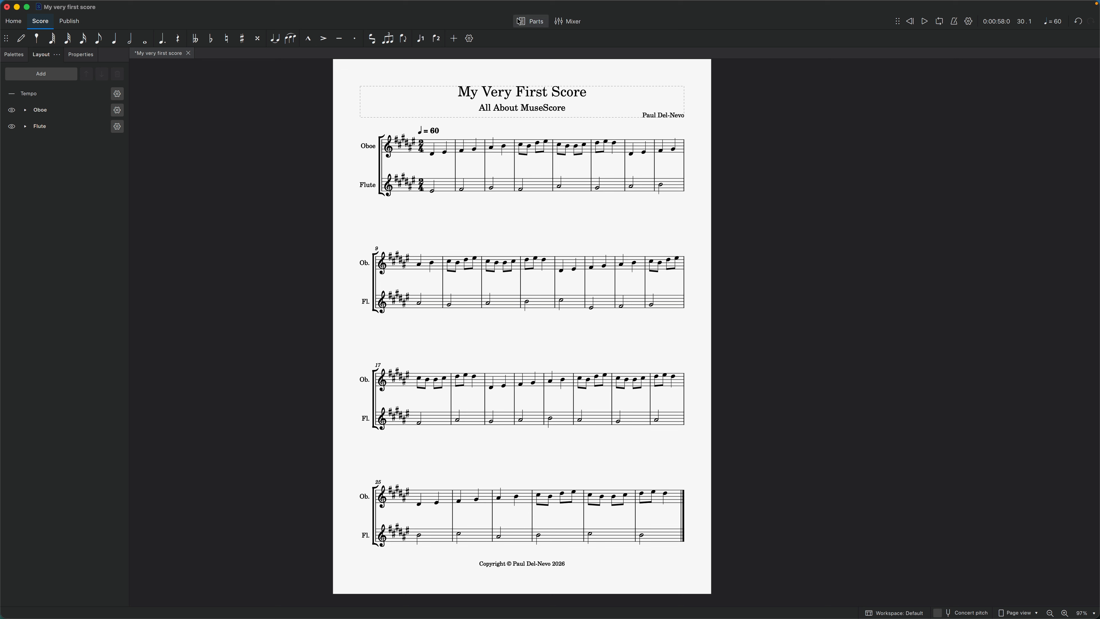
# - Open the Oboe part in its own tab and return to the full score
pyautogui.click(529, 21)
pyautogui.click(452, 273)
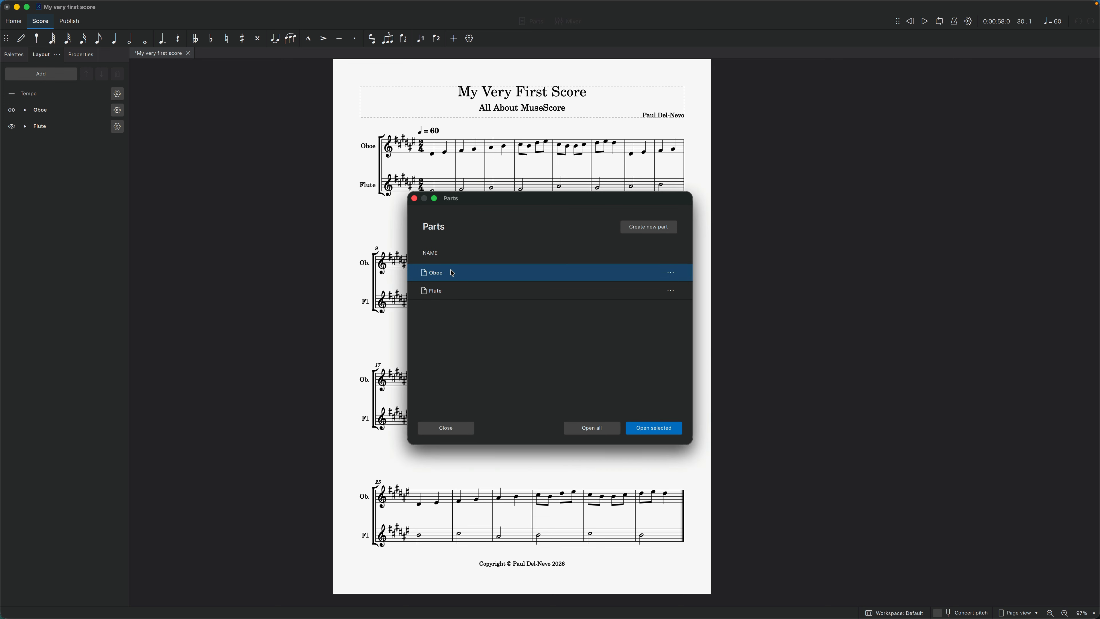
pyautogui.click(638, 429)
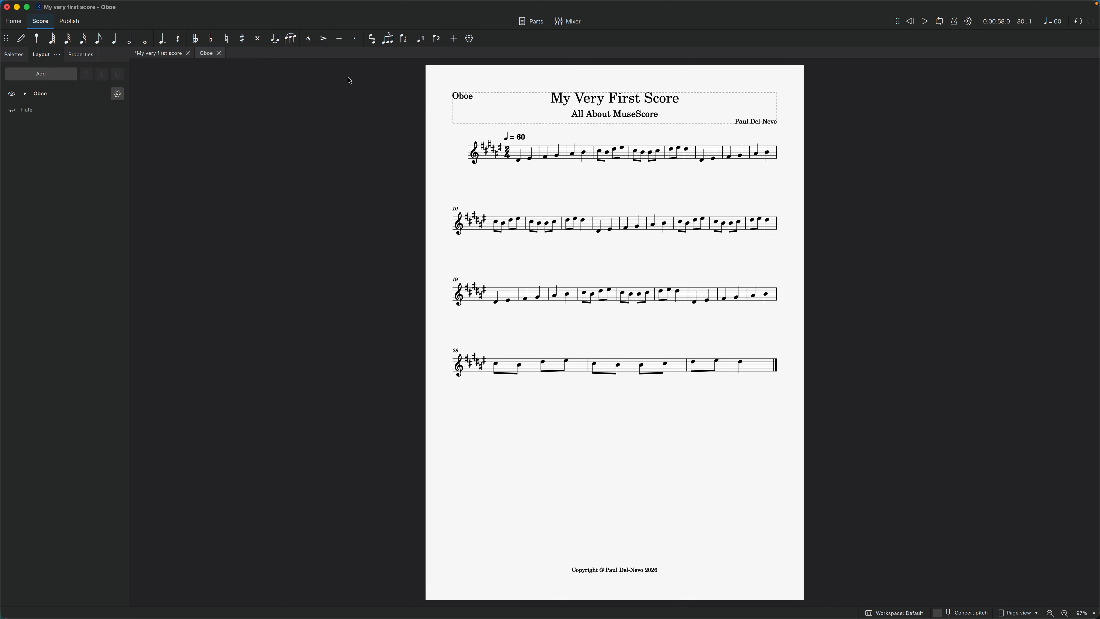
pyautogui.click(171, 53)
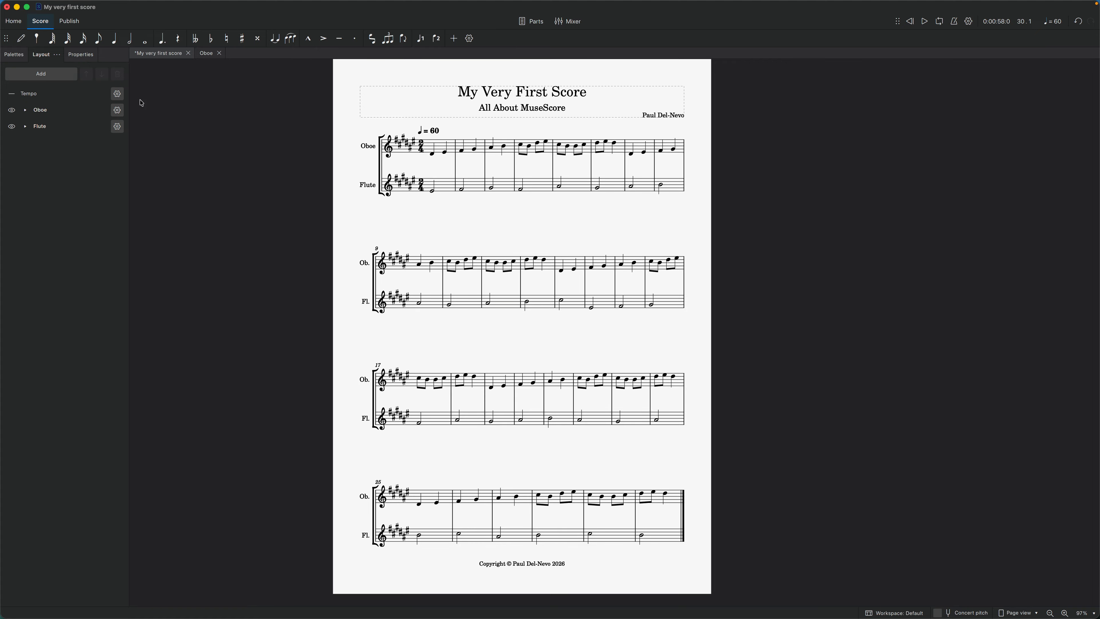
# - Move the Flute above the Oboe in the score's instrument order
pyautogui.click(79, 57)
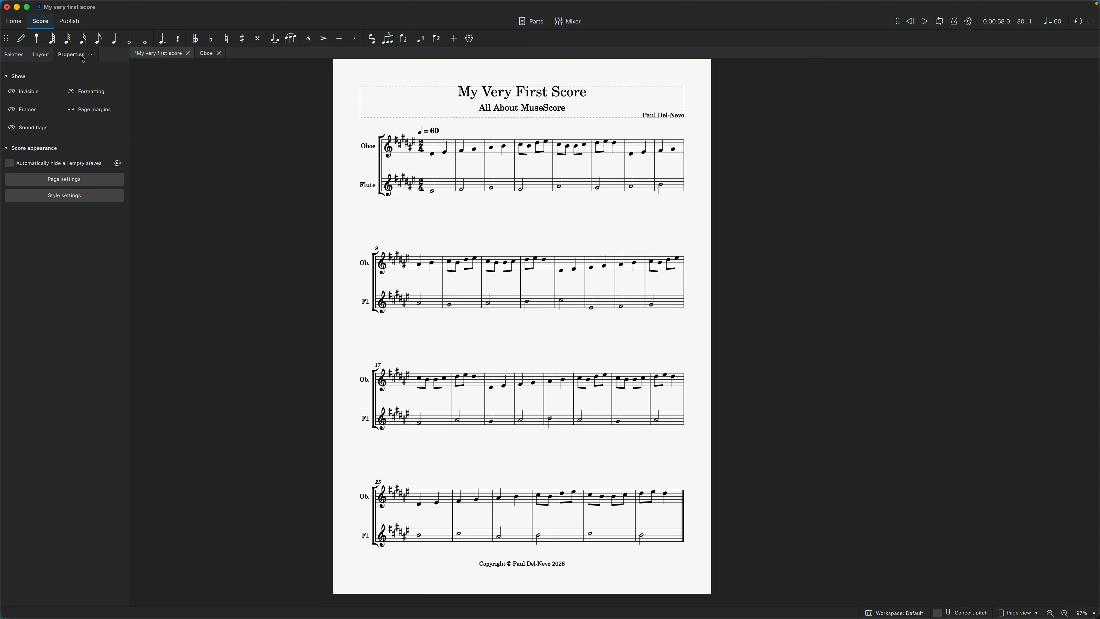
pyautogui.click(15, 59)
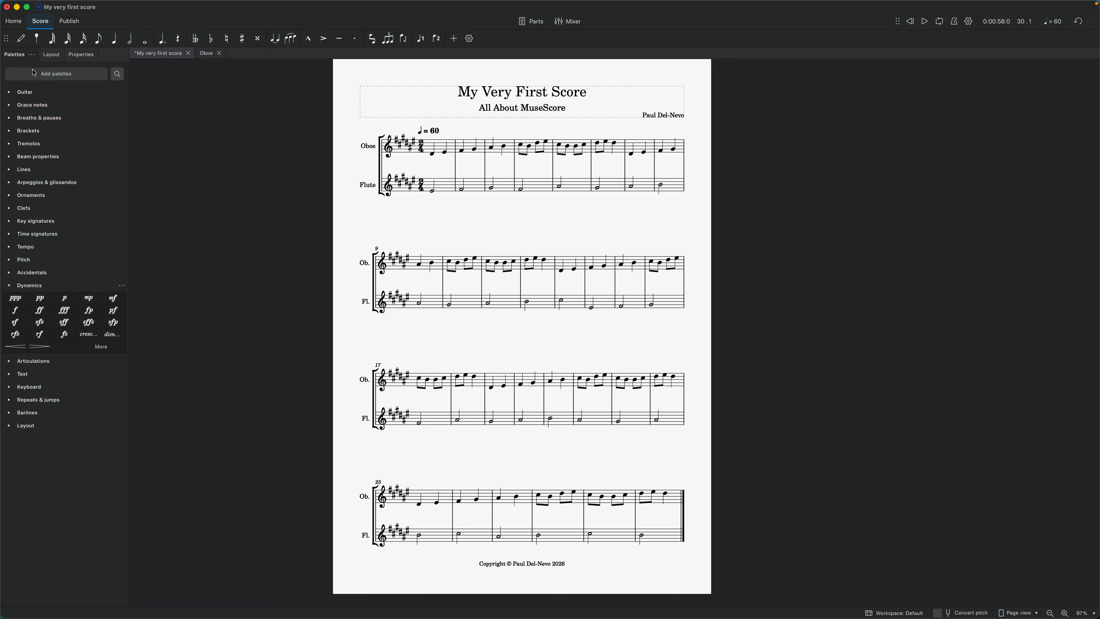
pyautogui.click(51, 57)
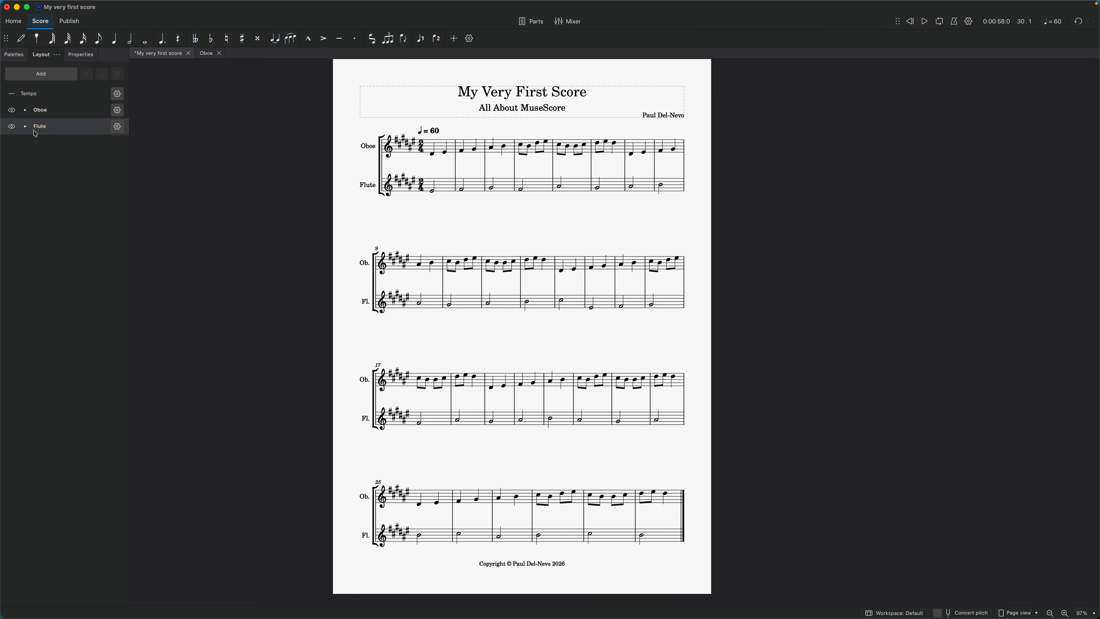
pyautogui.click(43, 131)
pyautogui.moveTo(43, 130); pyautogui.dragTo(45, 110)
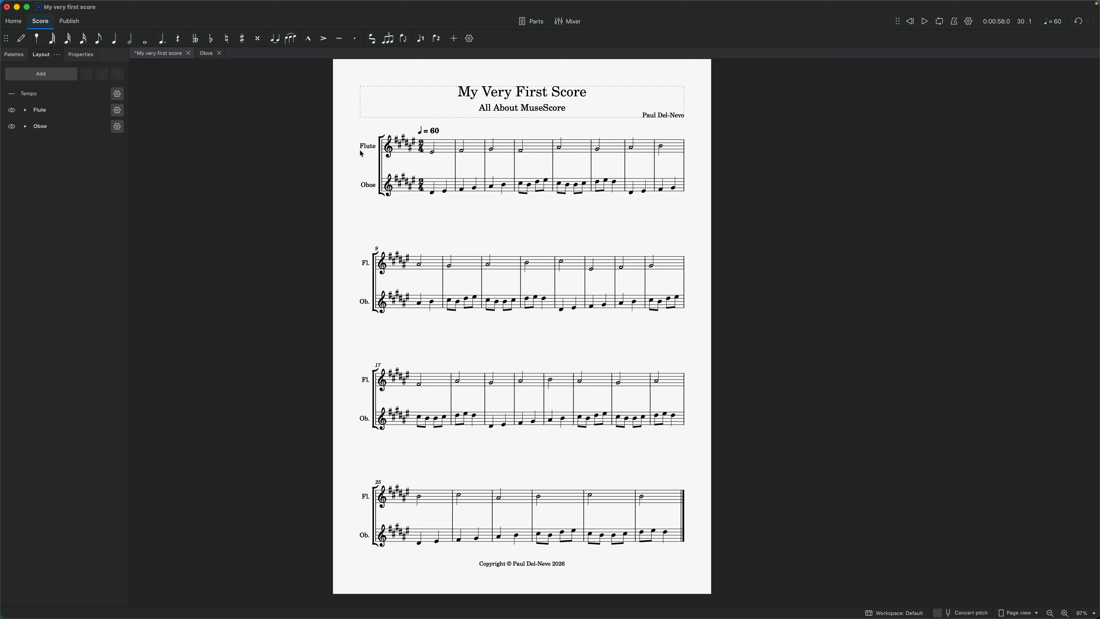
# - Add an mp dynamic to the Flute's first note in bar 1 from the Dynamics palette
pyautogui.click(435, 154)
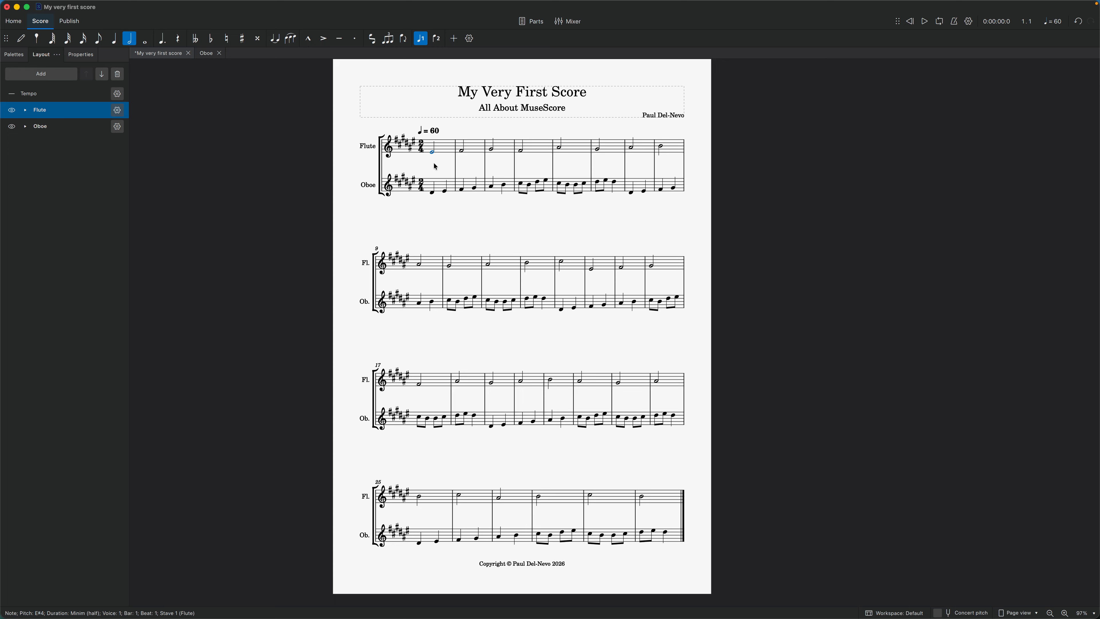
pyautogui.click(18, 60)
pyautogui.click(8, 286)
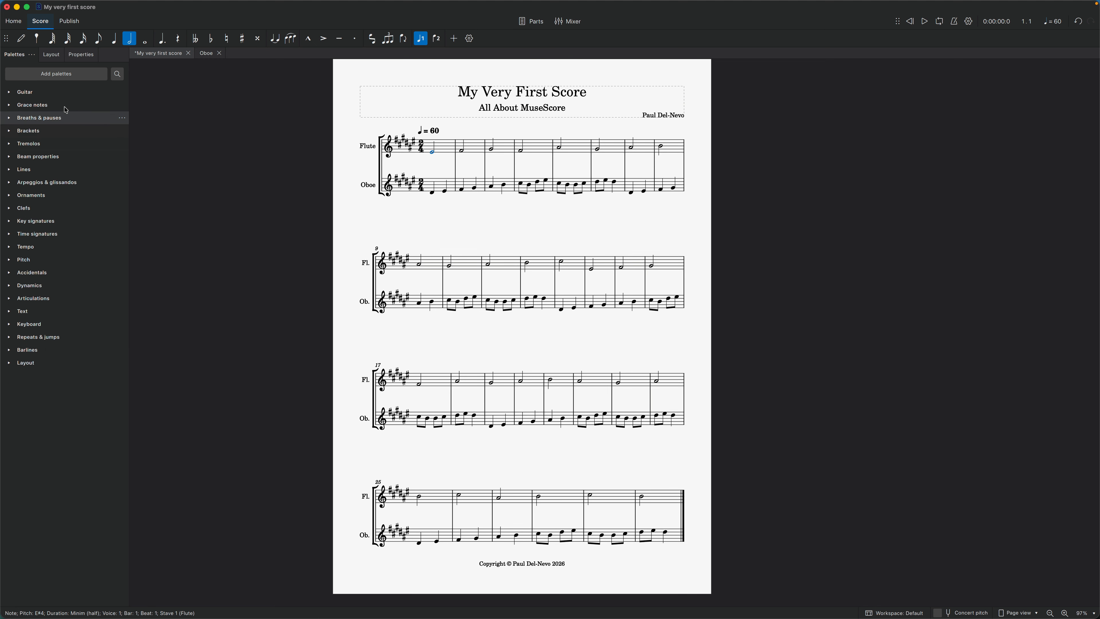
pyautogui.click(13, 287)
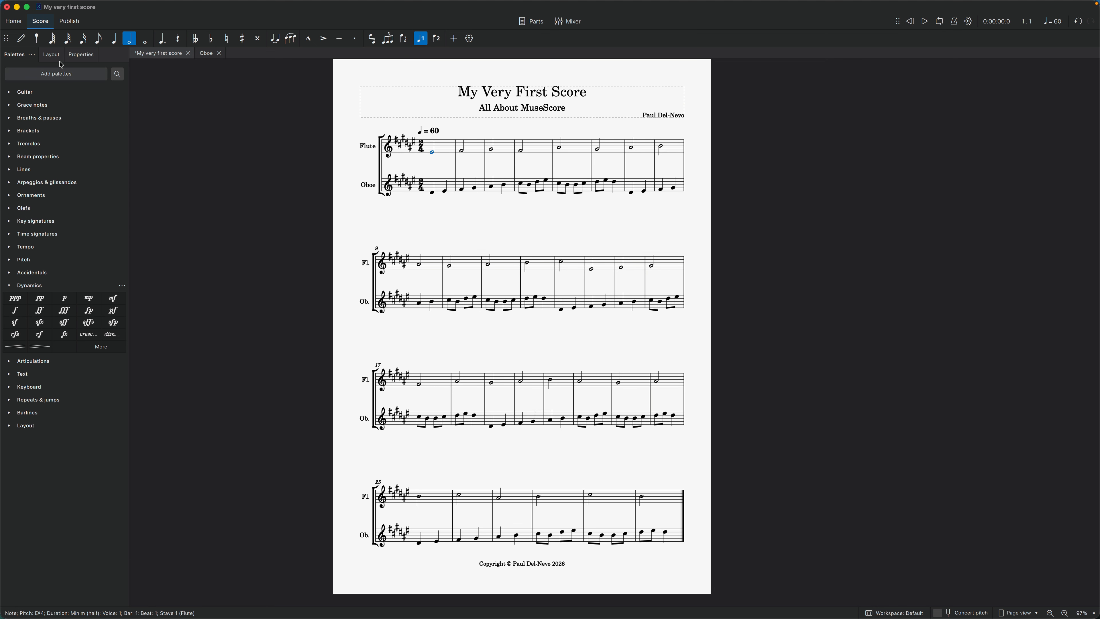
pyautogui.click(62, 73)
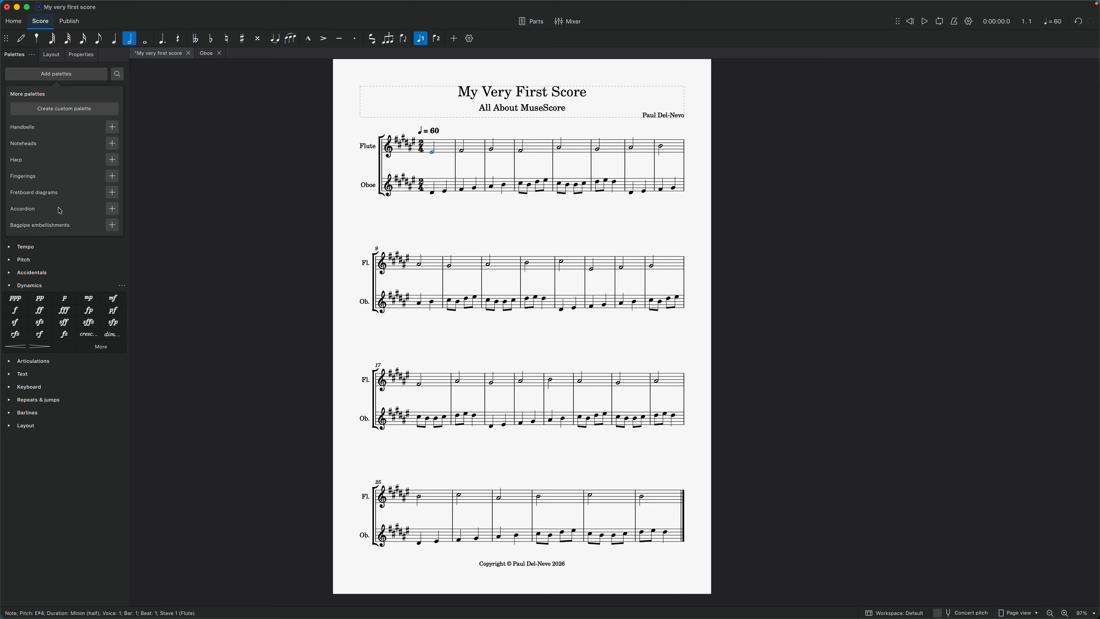
pyautogui.click(82, 74)
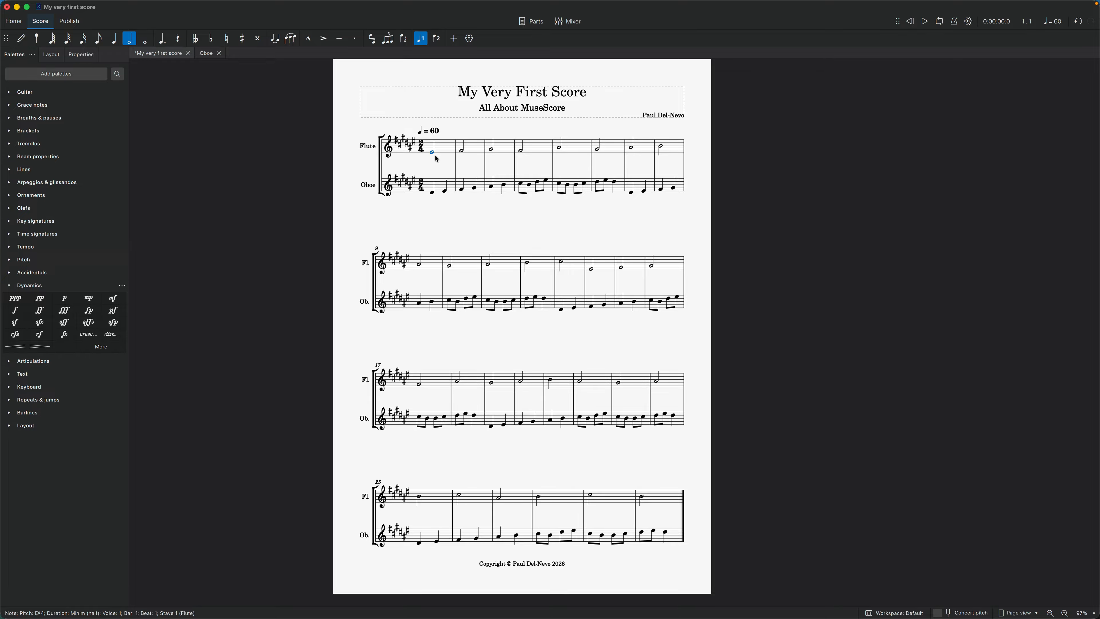
pyautogui.click(90, 299)
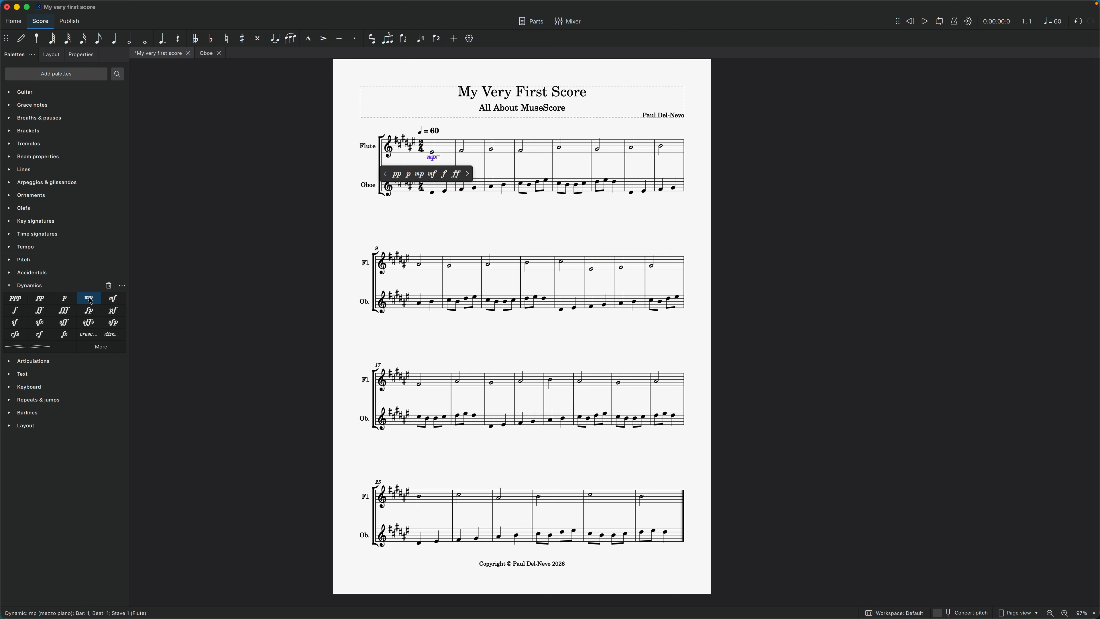
pyautogui.click(491, 233)
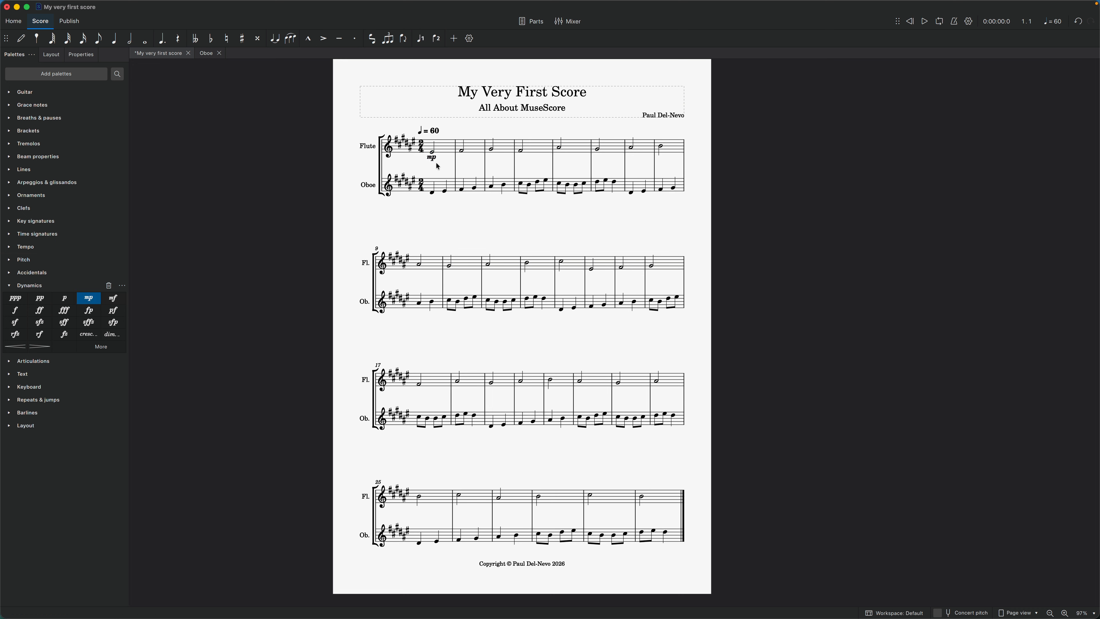
# - Add a pp dynamic to the first Oboe note in bar 3 from the Dynamics palette
pyautogui.click(490, 187)
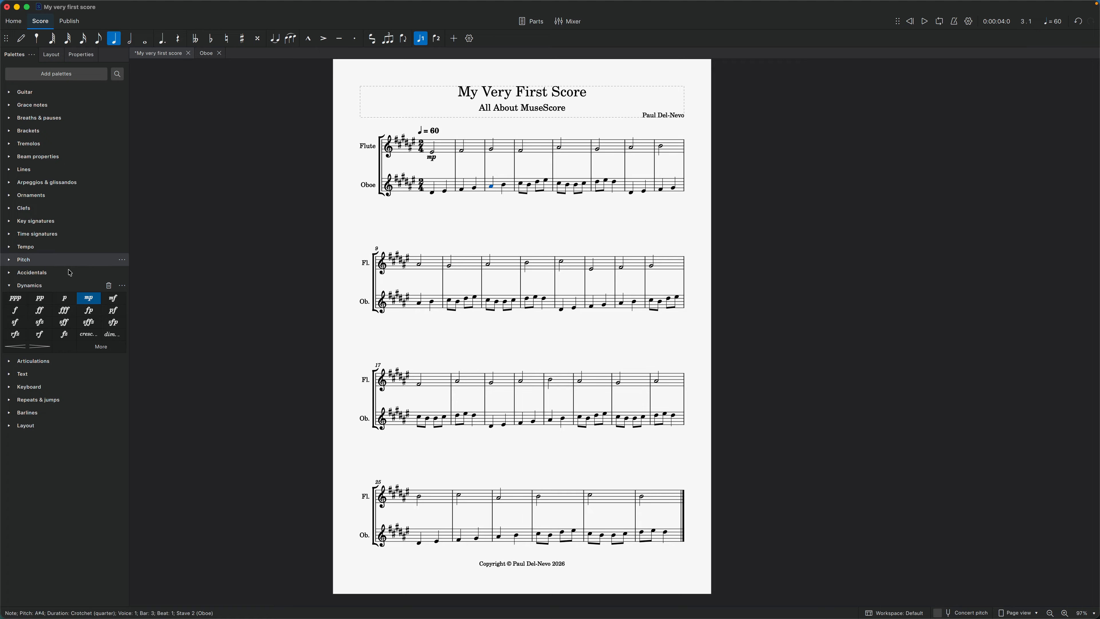
pyautogui.click(40, 298)
pyautogui.click(613, 219)
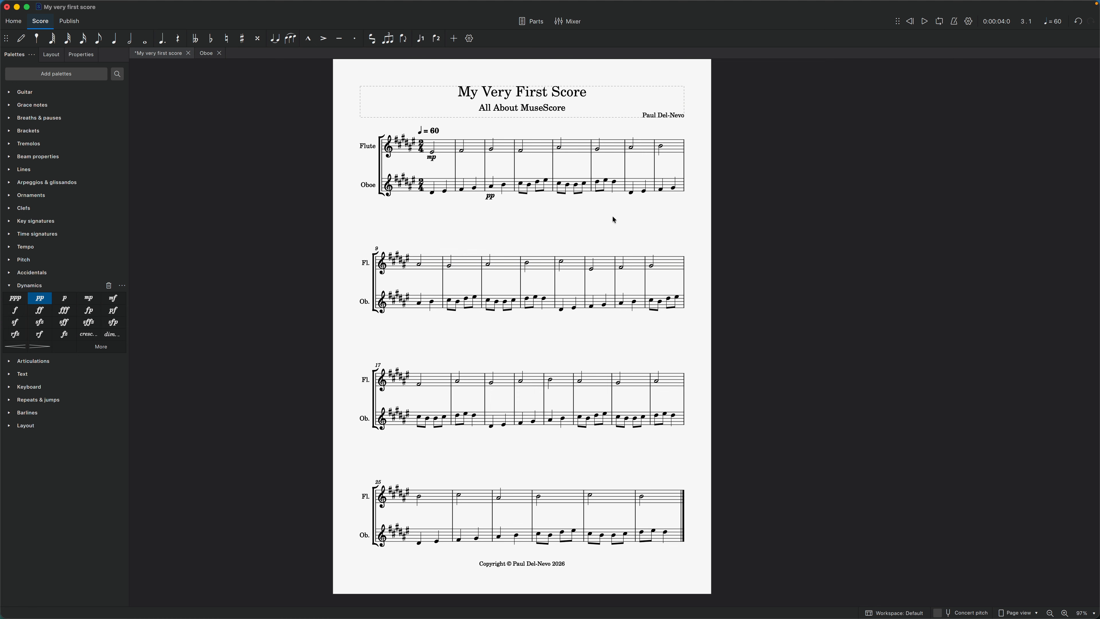
# - Insert an mf dynamic under the Flute note in bar 12 by entering it as text
pyautogui.click(527, 263)
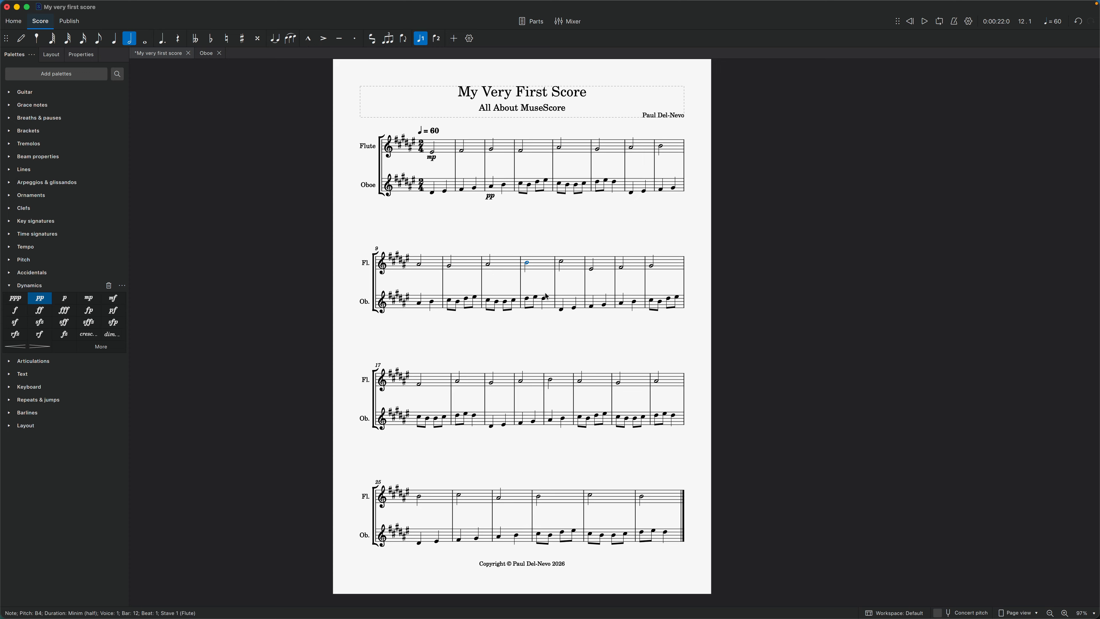
pyautogui.press('super+d')
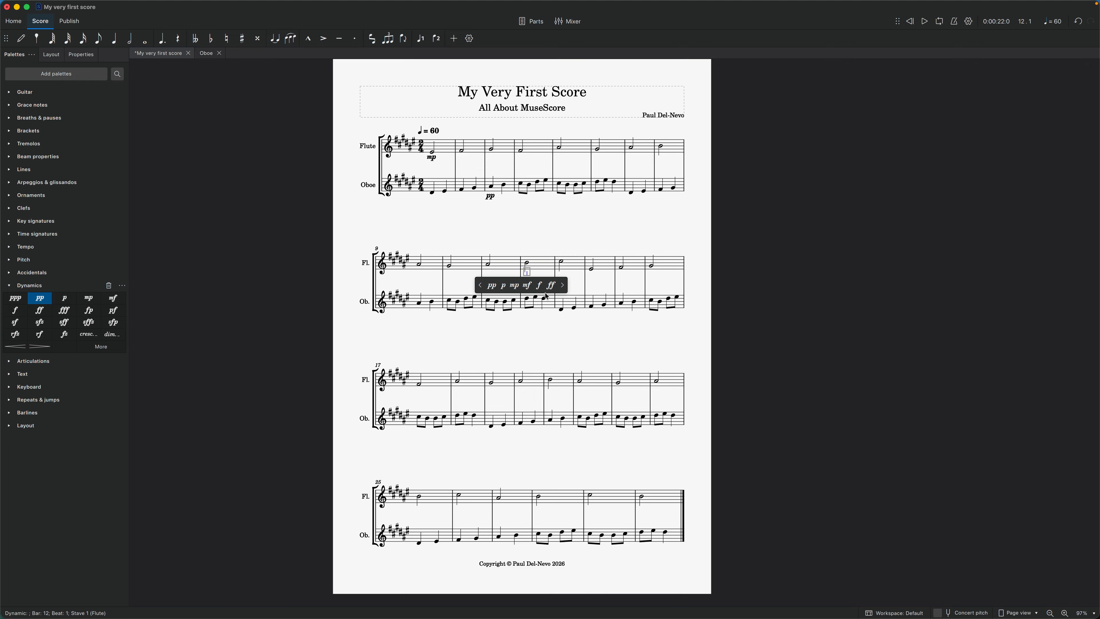
pyautogui.write('mf')
pyautogui.press('Escape')
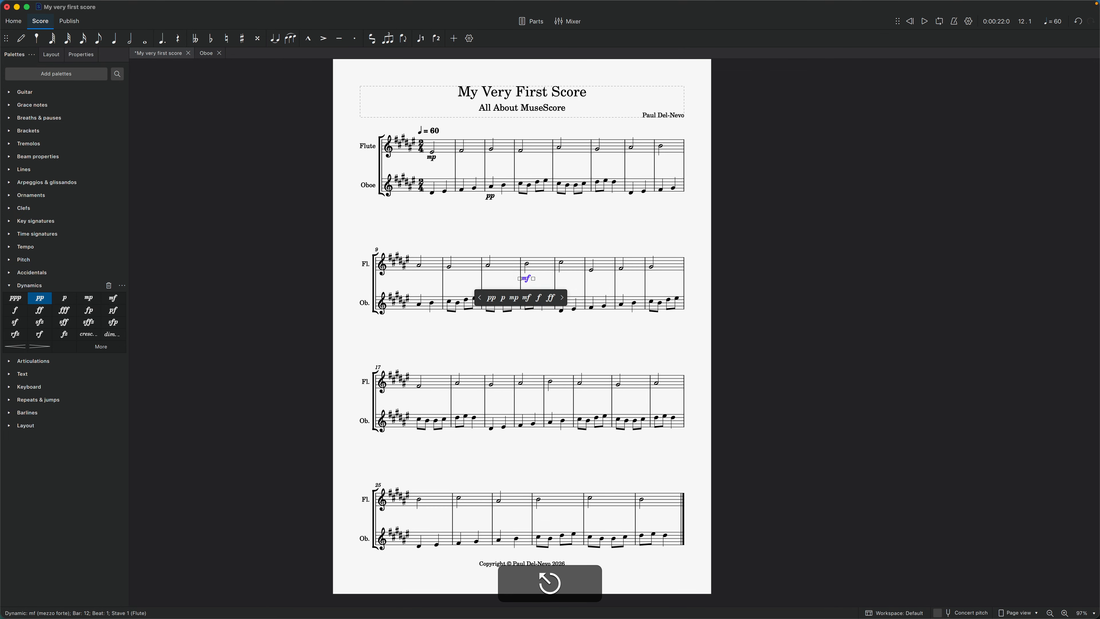
pyautogui.click(542, 333)
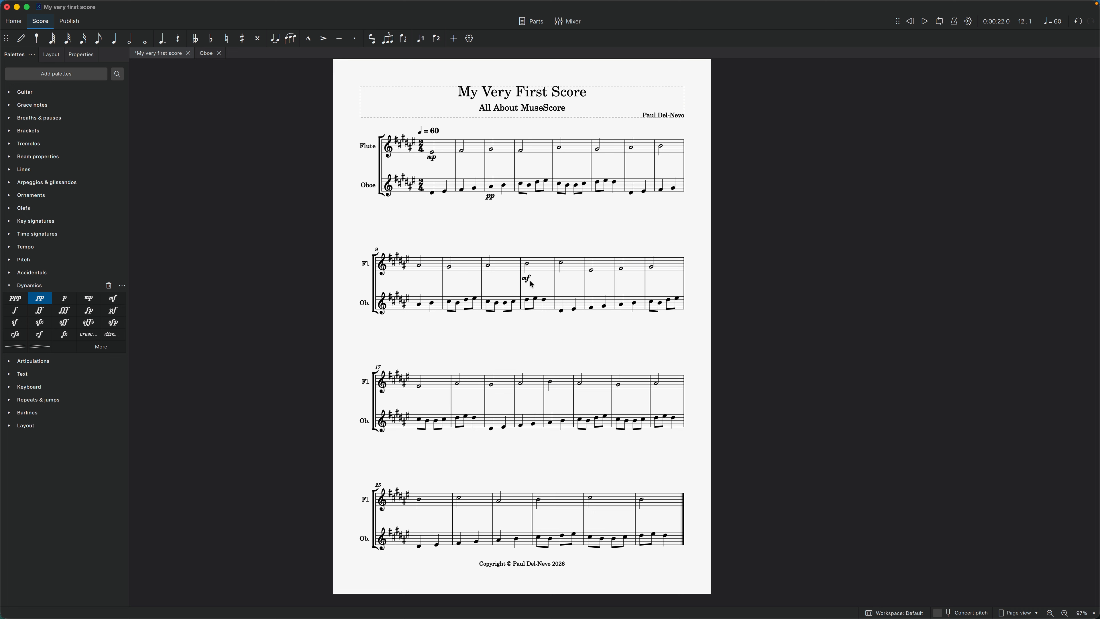
# - Insert an f dynamic under the Flute note in bar 14, choosing it from the dynamics popup
pyautogui.click(592, 270)
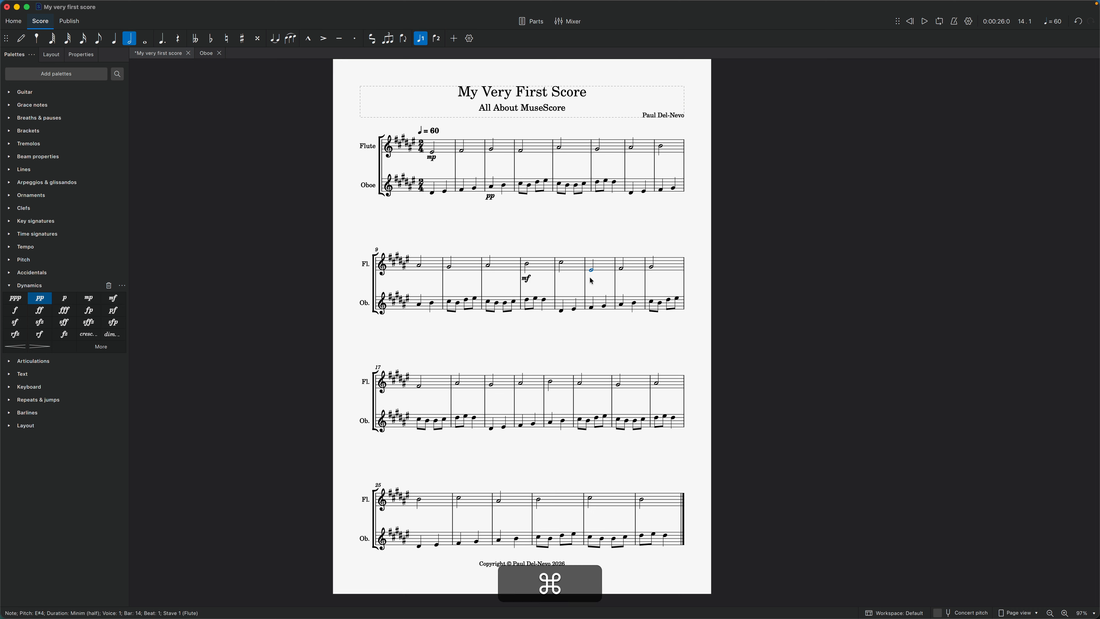
pyautogui.press('super+d')
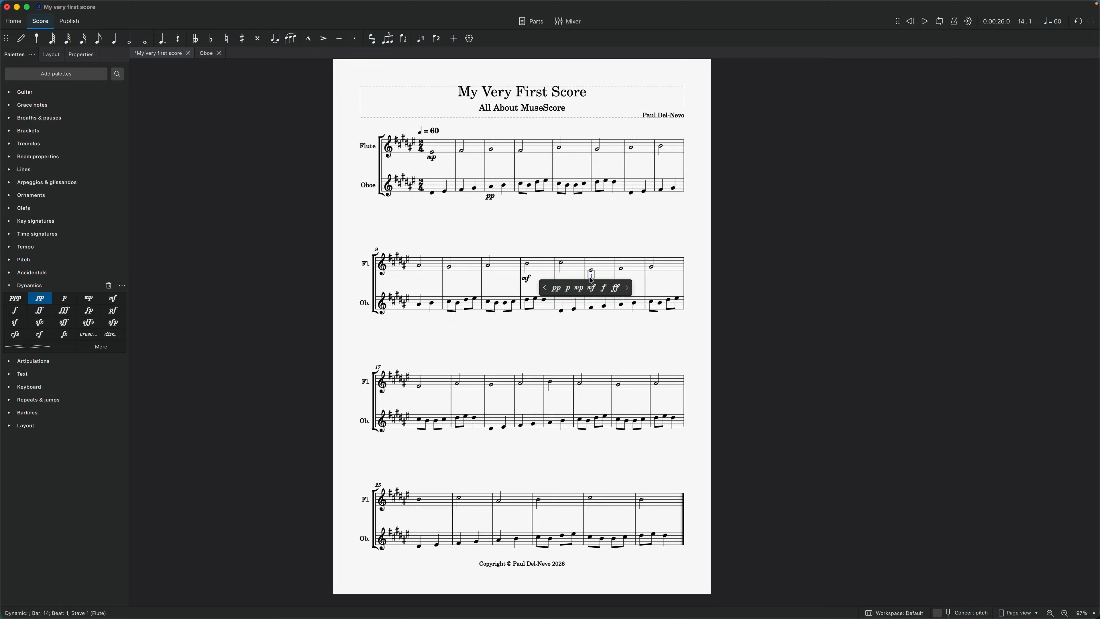
pyautogui.click(603, 288)
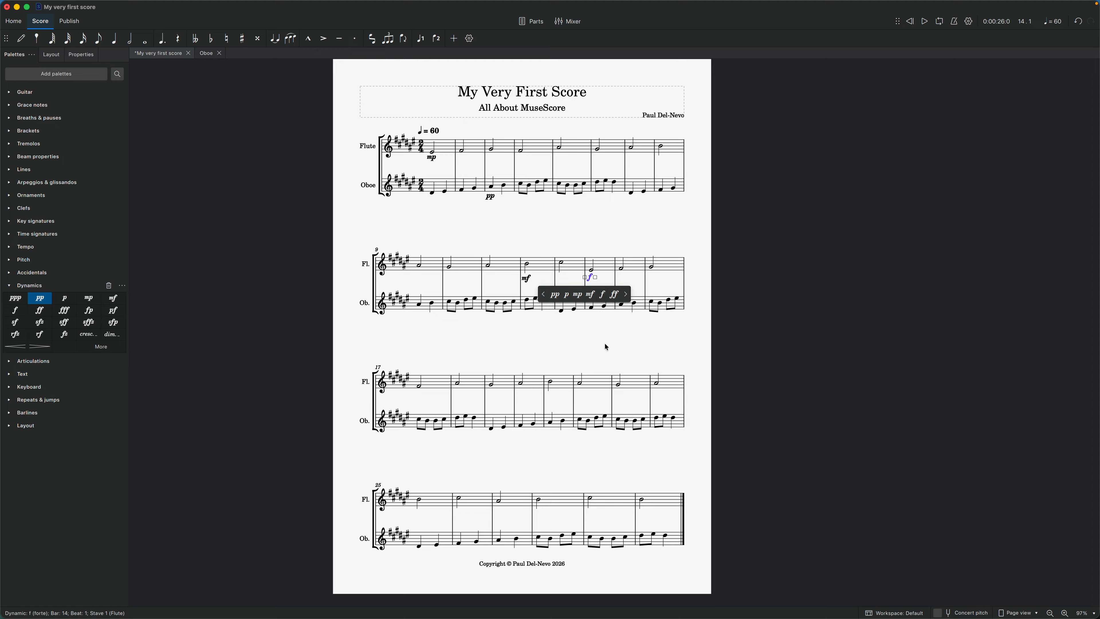
pyautogui.click(604, 343)
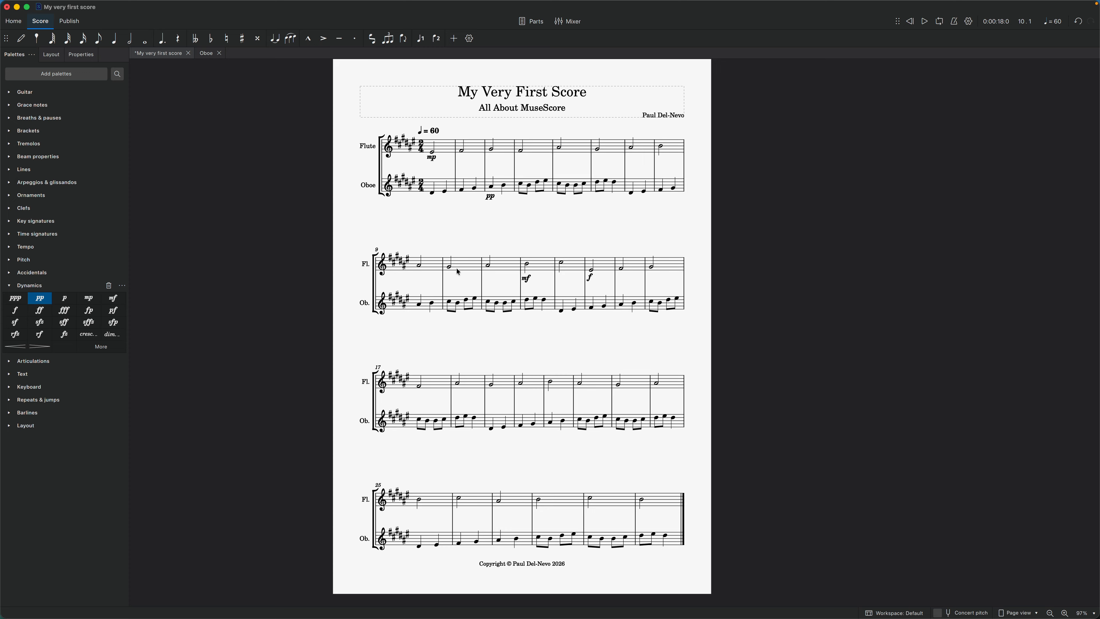
# - Insert a pp dynamic under the first Oboe note in bar 10 by entering it as text
pyautogui.click(448, 301)
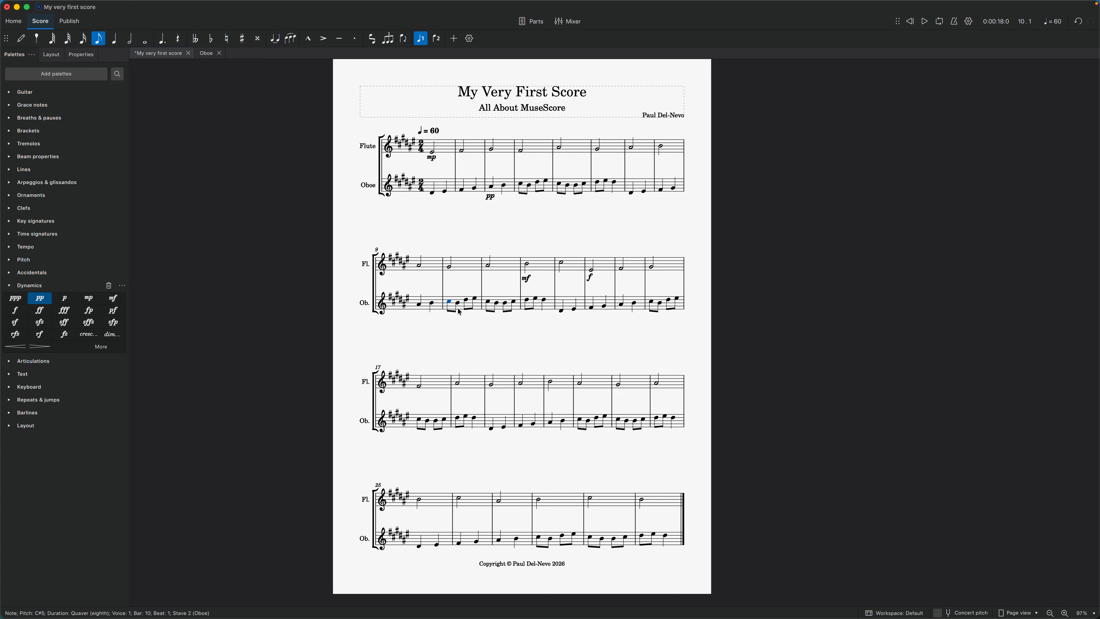
pyautogui.press('super+d')
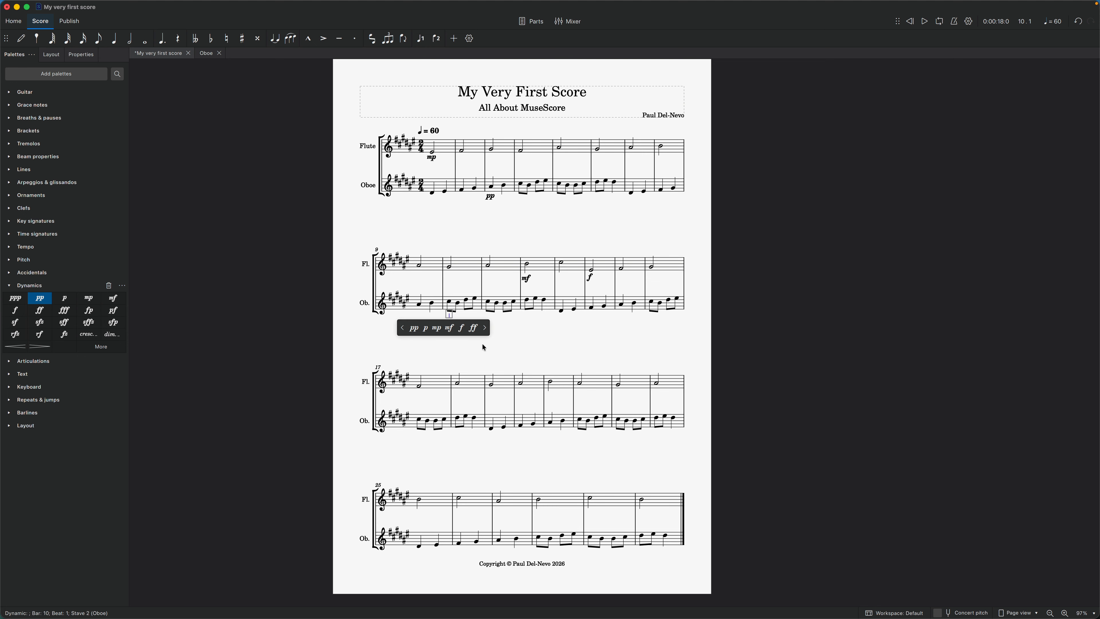
pyautogui.write('pp')
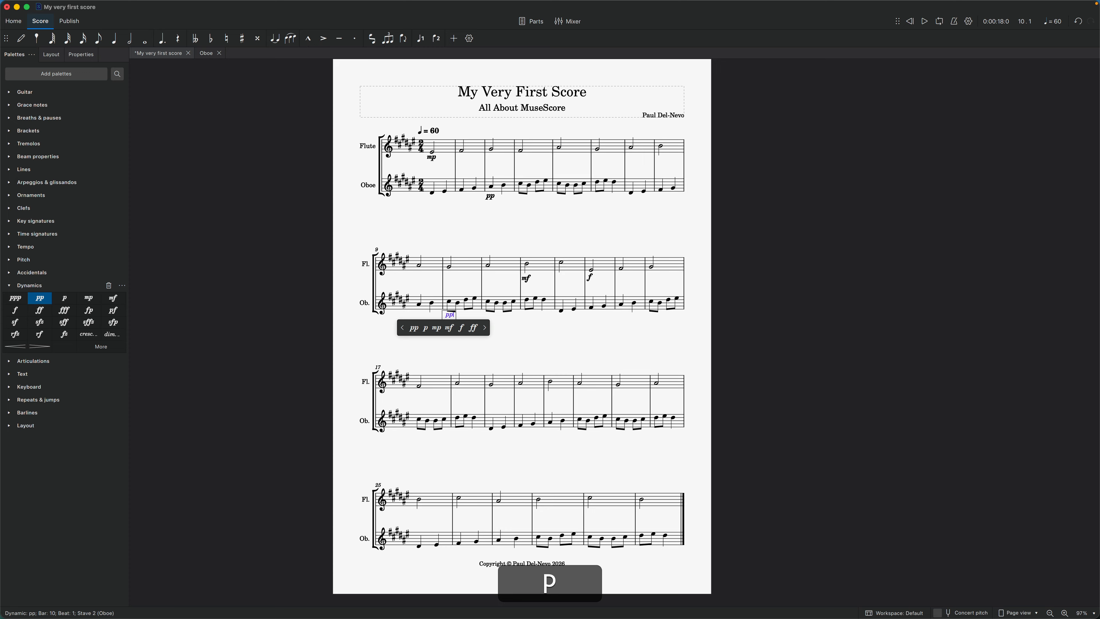
pyautogui.press('Escape')
pyautogui.press('Escape')
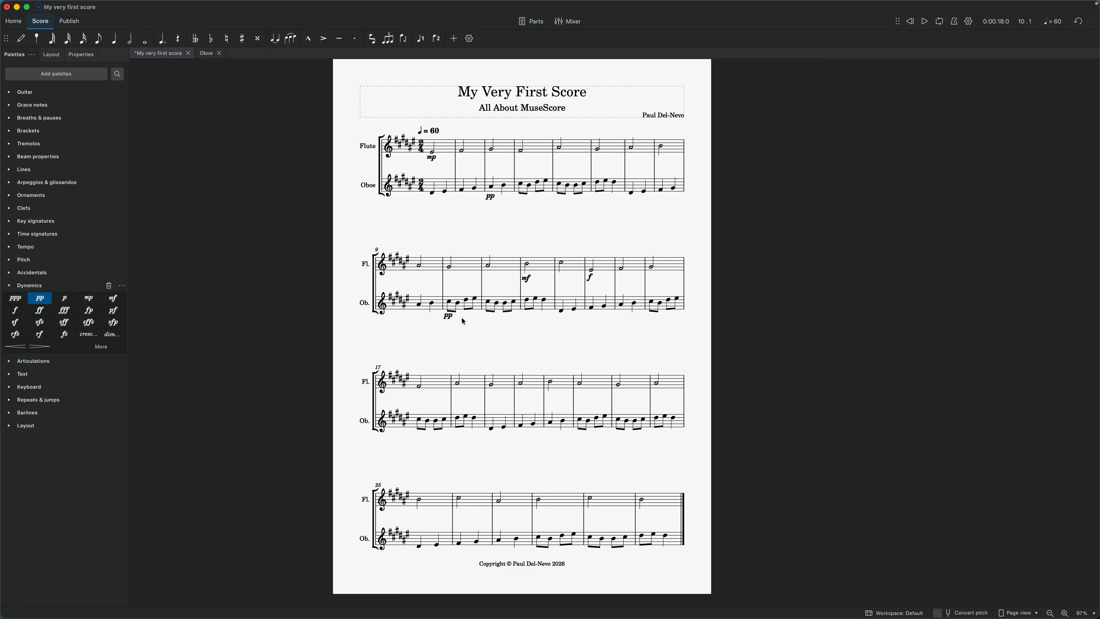
# - Delete the pp dynamic under the Oboe in bar 10
pyautogui.click(443, 319)
pyautogui.press('BackSpace')
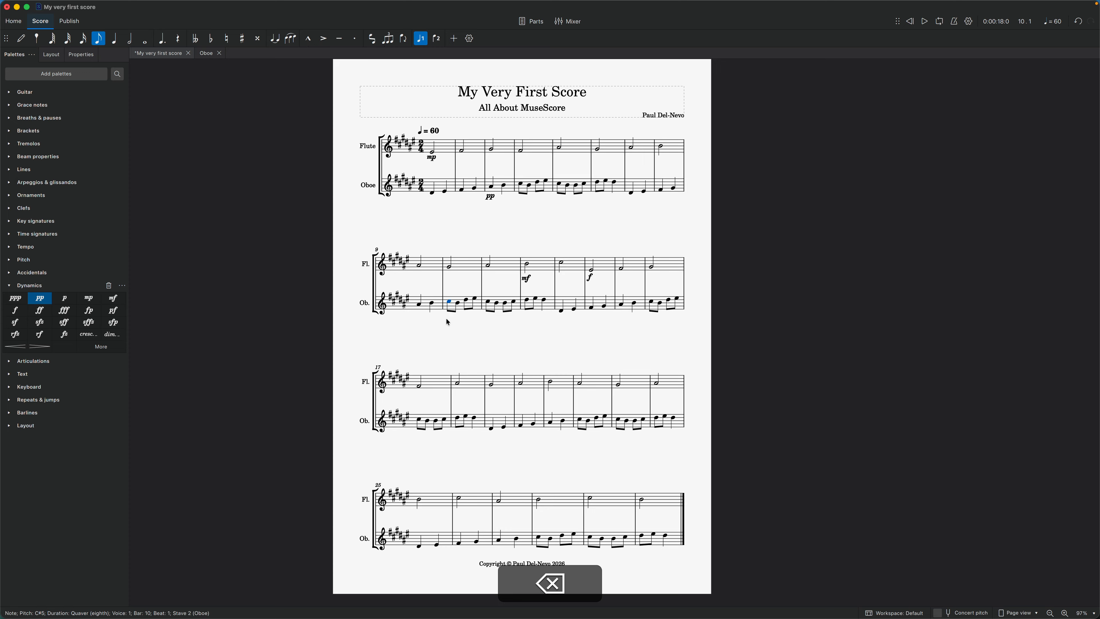
# - Insert an mp dynamic under the first Oboe note in bar 10, choosing it from the dynamics popup
pyautogui.press('super+d')
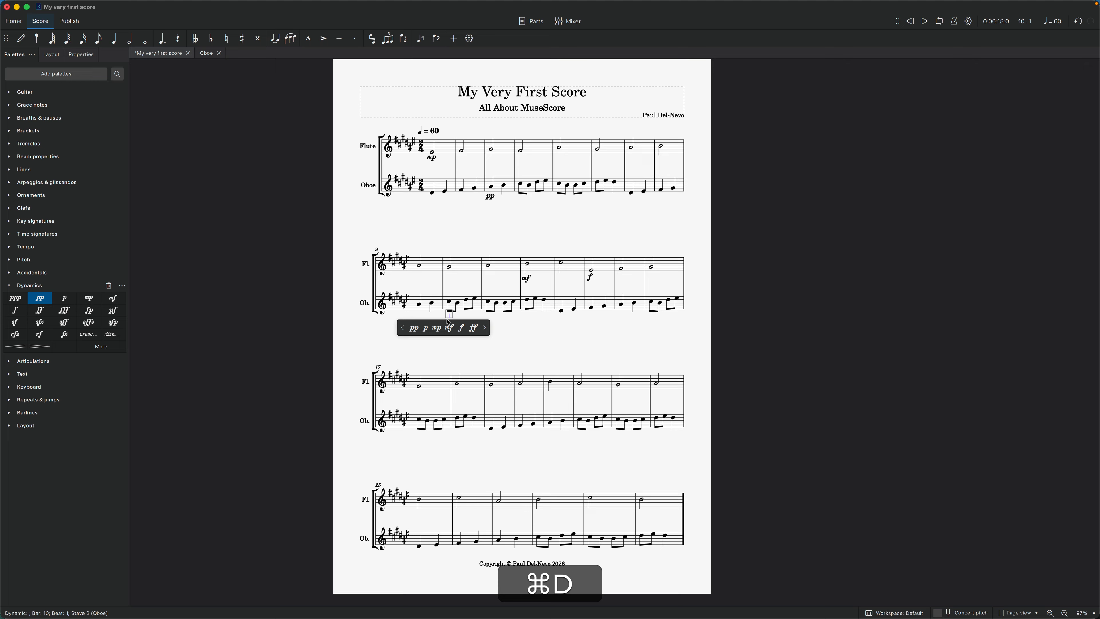
pyautogui.click(484, 327)
pyautogui.click(402, 327)
pyautogui.click(437, 327)
pyautogui.press('Escape')
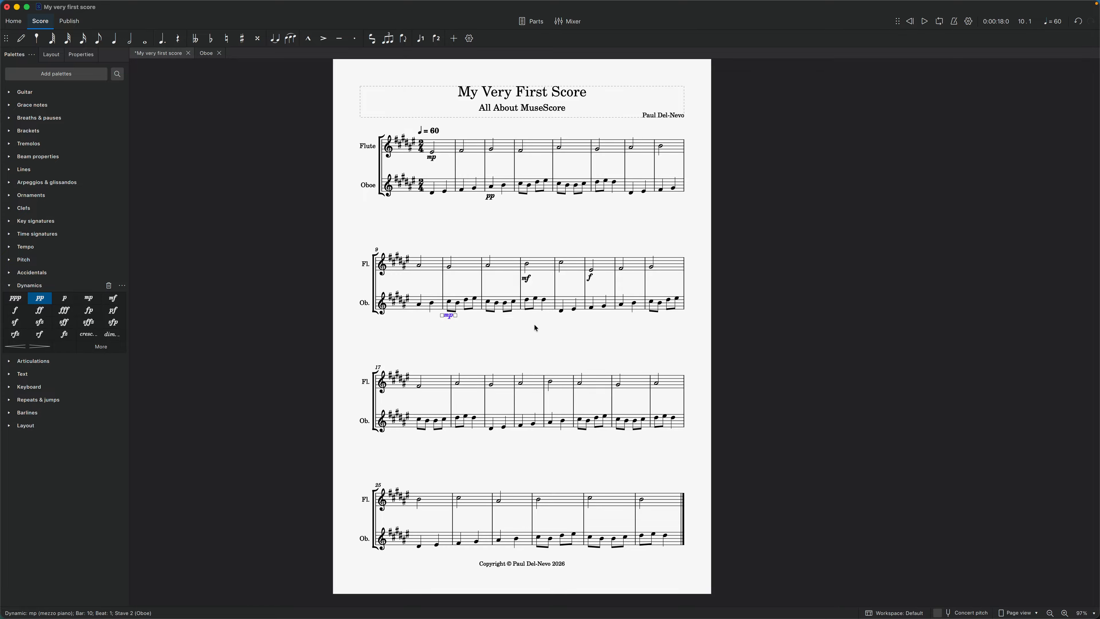
pyautogui.click(535, 324)
# - Add an f dynamic to both the Flute and Oboe staves at bar 19
pyautogui.click(499, 382)
pyautogui.keyDown('shift'); pyautogui.click(497, 425); pyautogui.keyUp('shift')
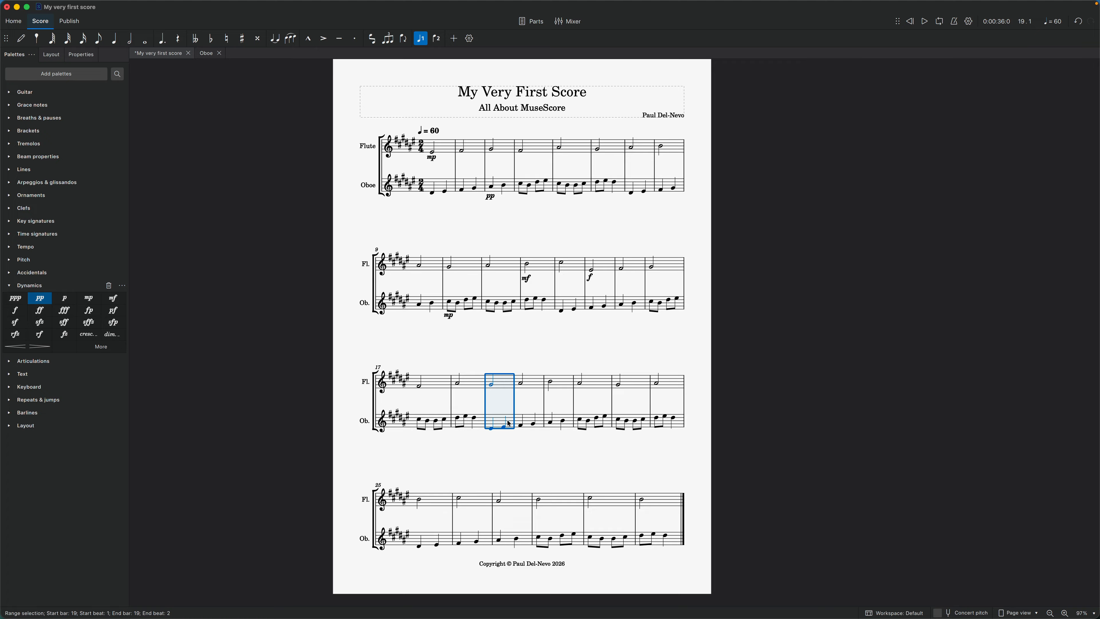
pyautogui.press('super+d')
pyautogui.click(15, 311)
pyautogui.click(580, 456)
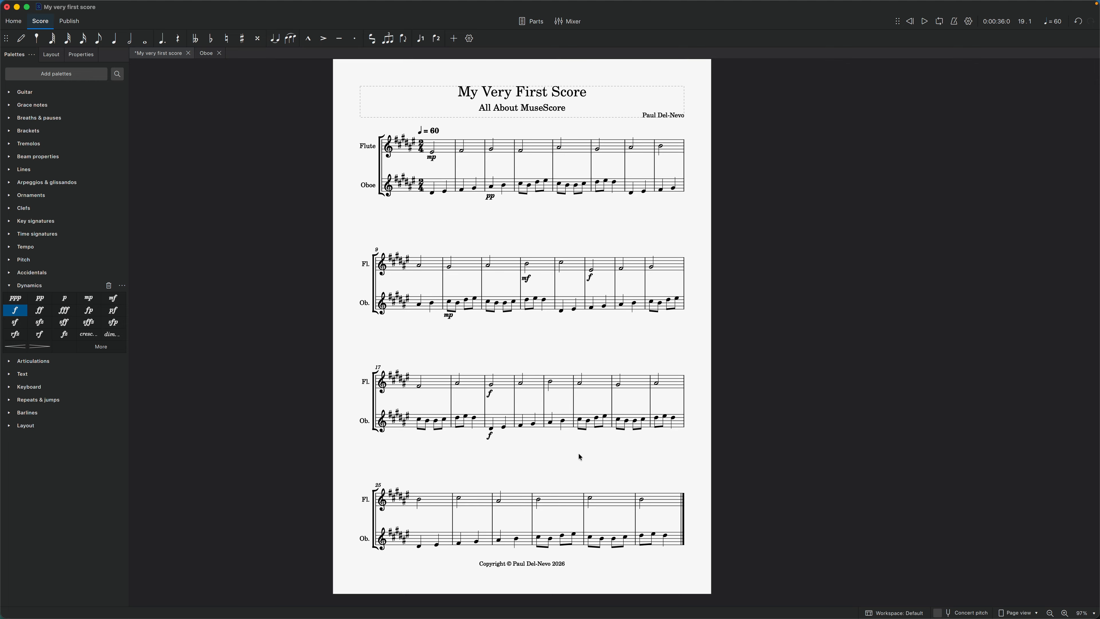
# - Add a crescendo hairpin under the Flute in bar 3 from the Dynamics palette
pyautogui.click(509, 151)
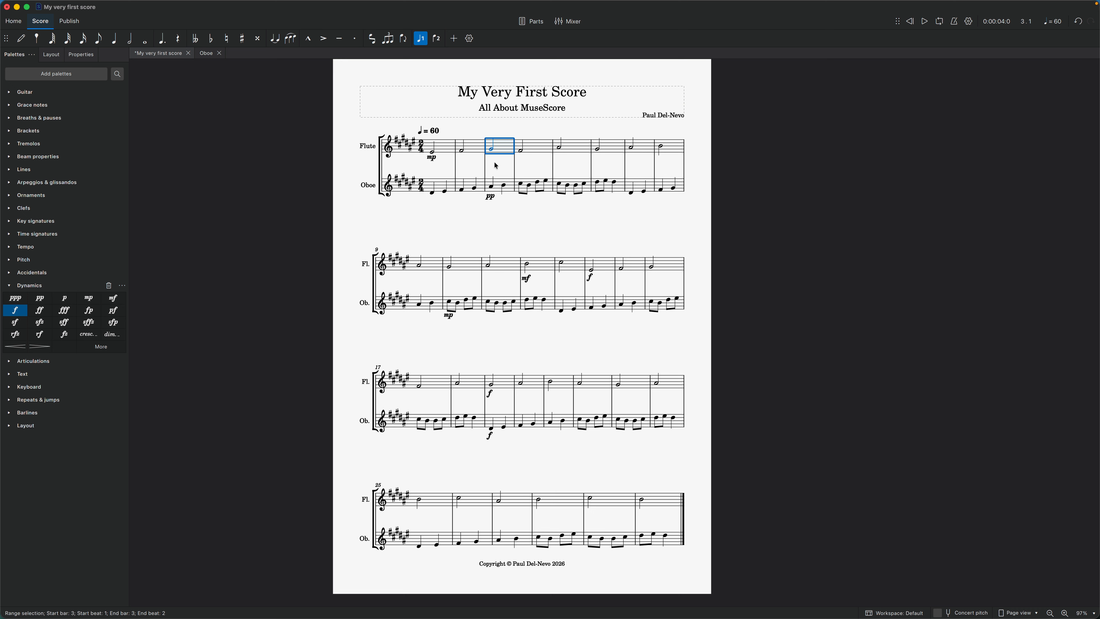
pyautogui.click(15, 347)
pyautogui.click(517, 237)
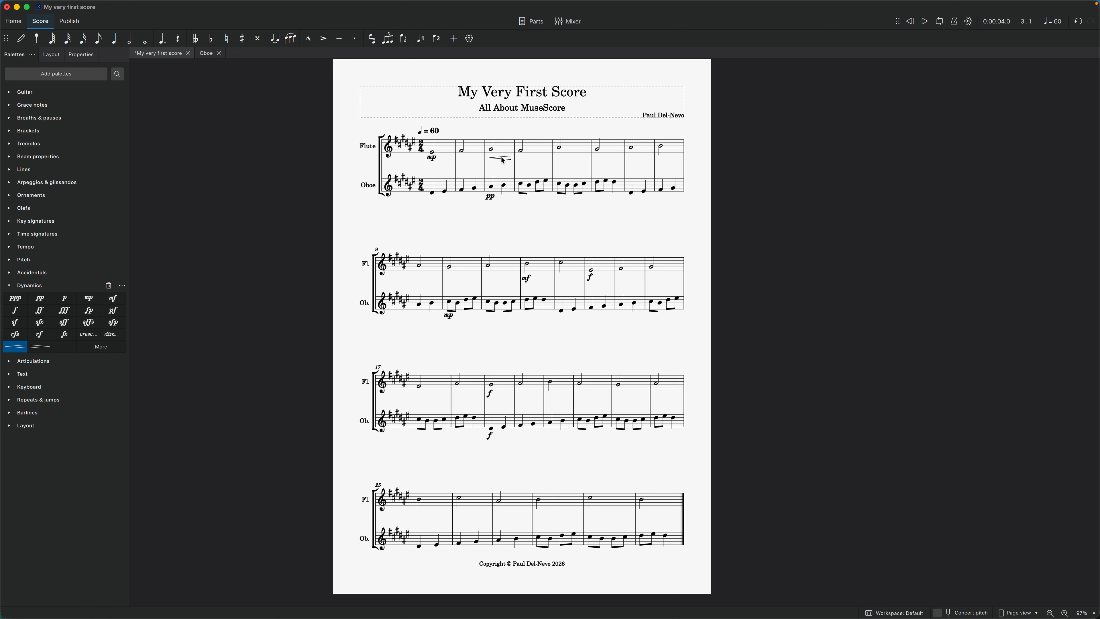
# - Add a crescendo hairpin under the Flute across bars 12 and 13
pyautogui.click(540, 266)
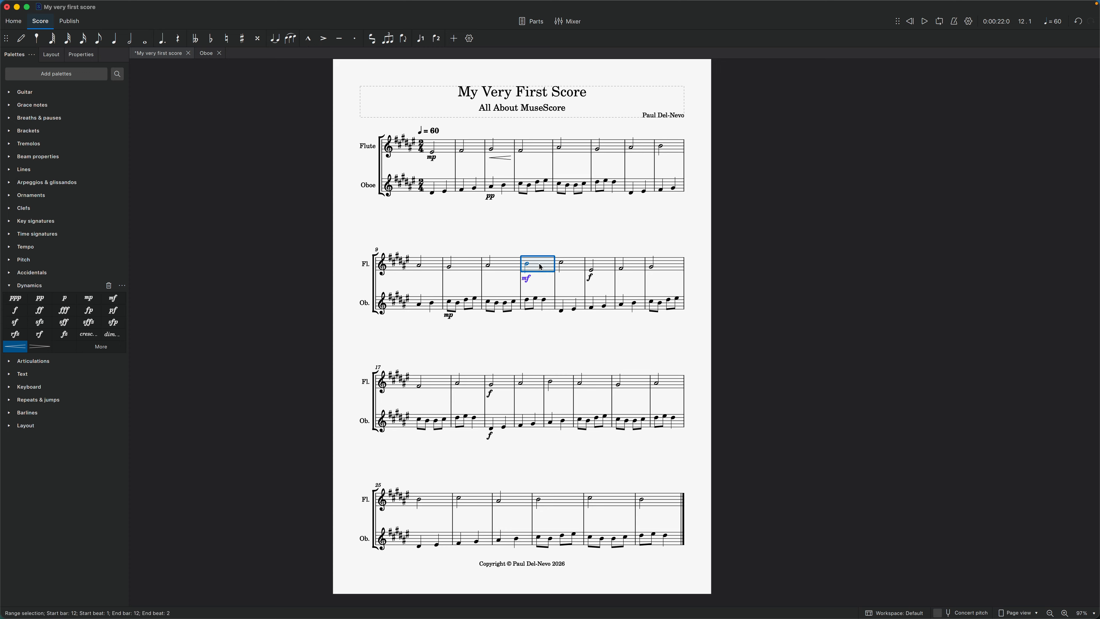
pyautogui.keyDown('shift'); pyautogui.click(575, 267); pyautogui.keyUp('shift')
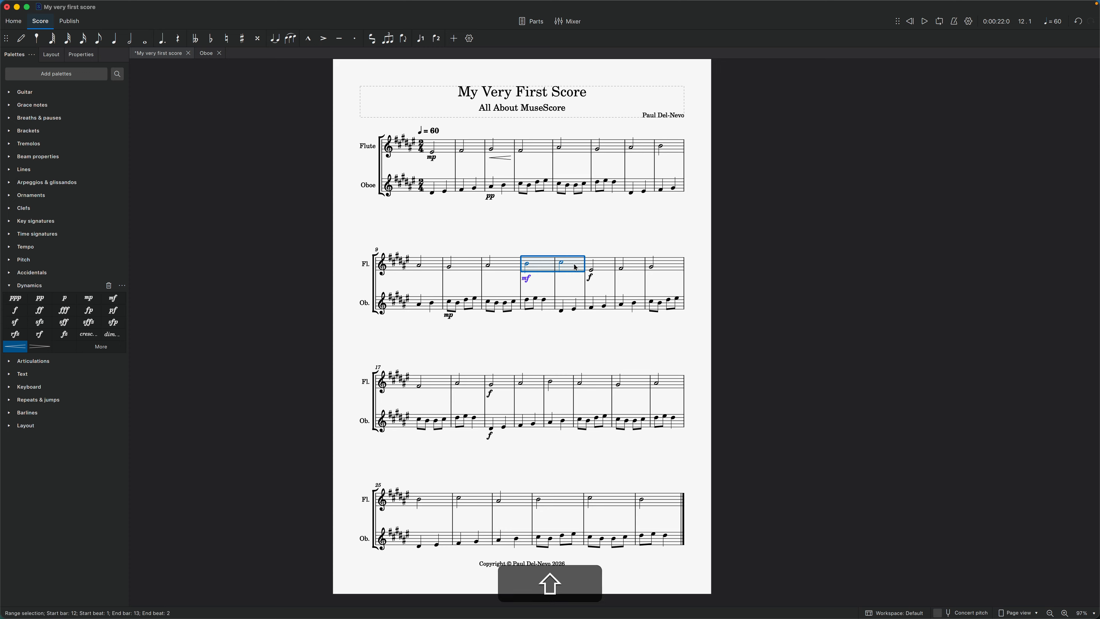
pyautogui.press('shift')
pyautogui.press('shift+less')
pyautogui.click(631, 285)
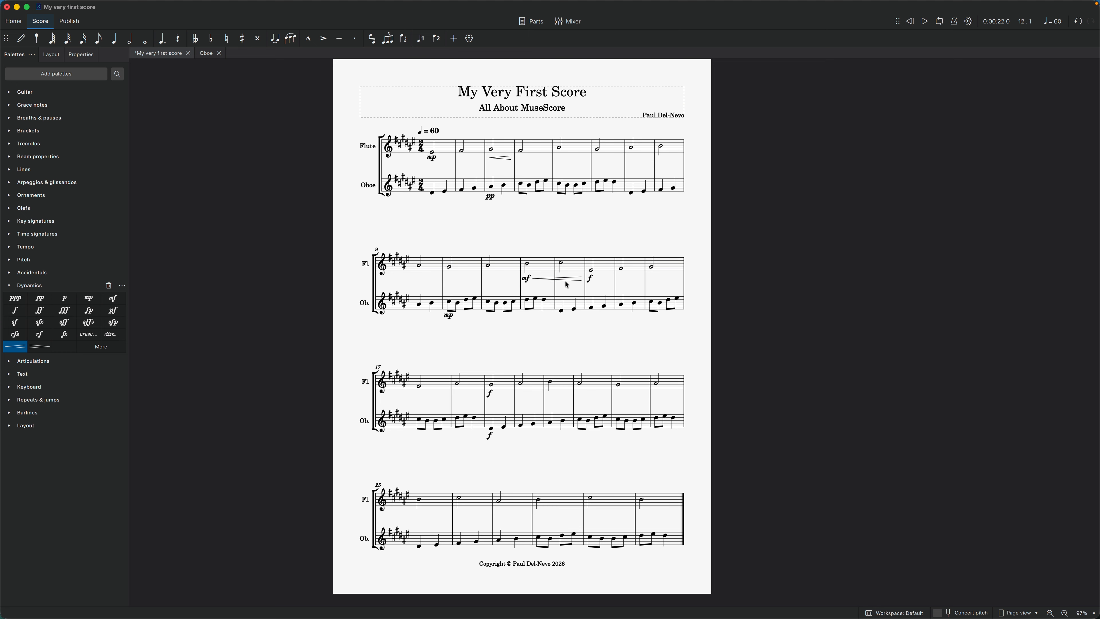
# - Change the Flute dynamic in bar 19 to mp
pyautogui.click(490, 395)
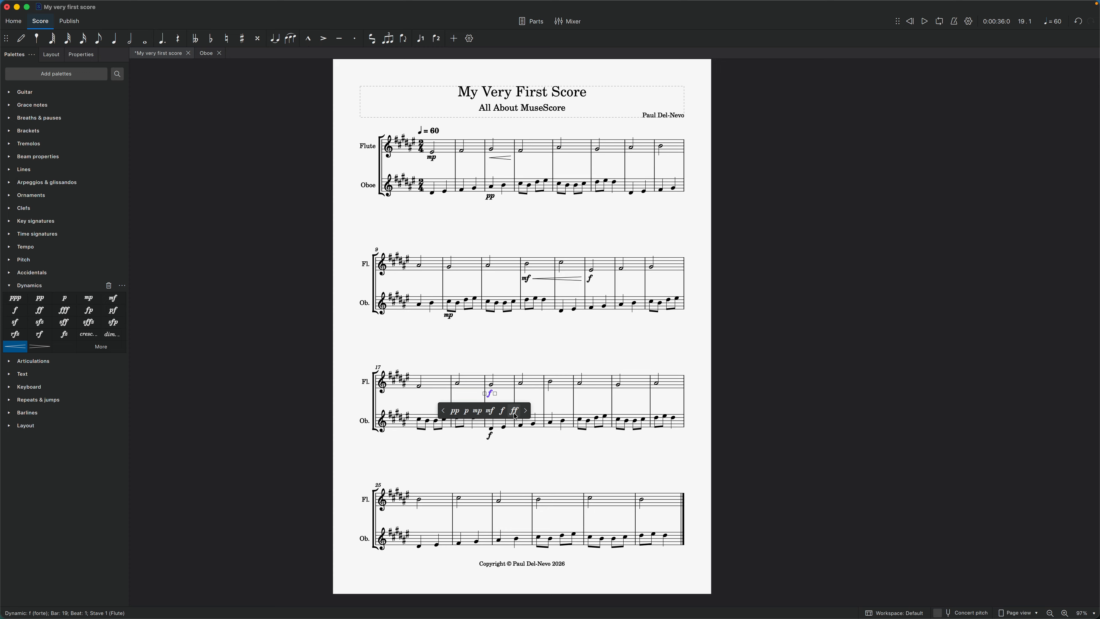
pyautogui.click(477, 410)
pyautogui.click(529, 394)
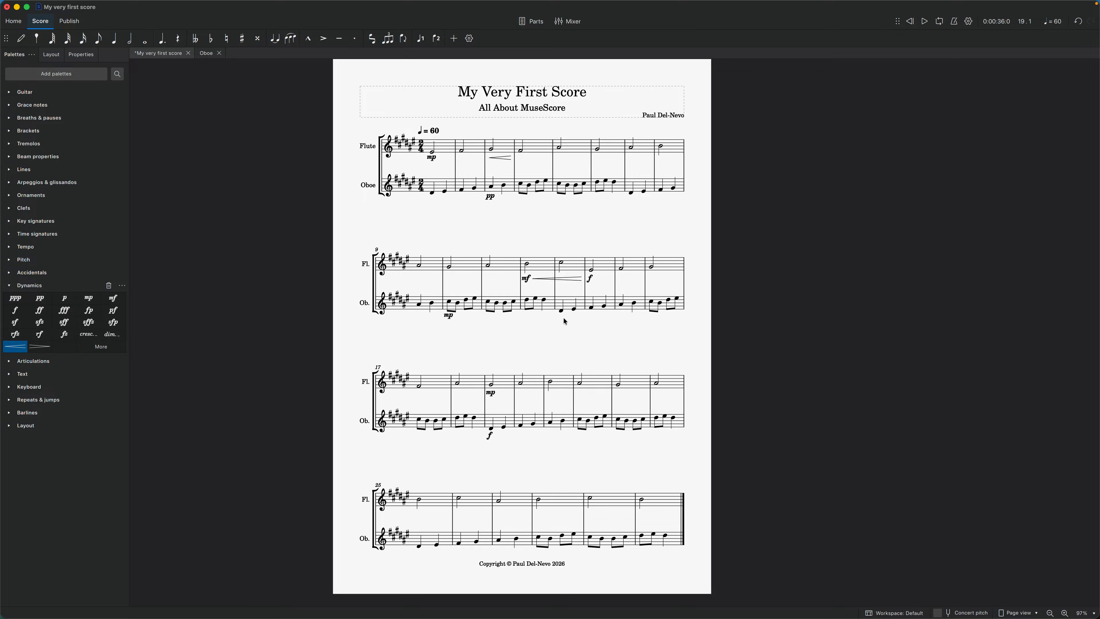
# - Add a diminuendo hairpin under the Flute from bar 14 through bar 18
pyautogui.click(607, 268)
pyautogui.keyDown('shift'); pyautogui.click(473, 386); pyautogui.keyUp('shift')
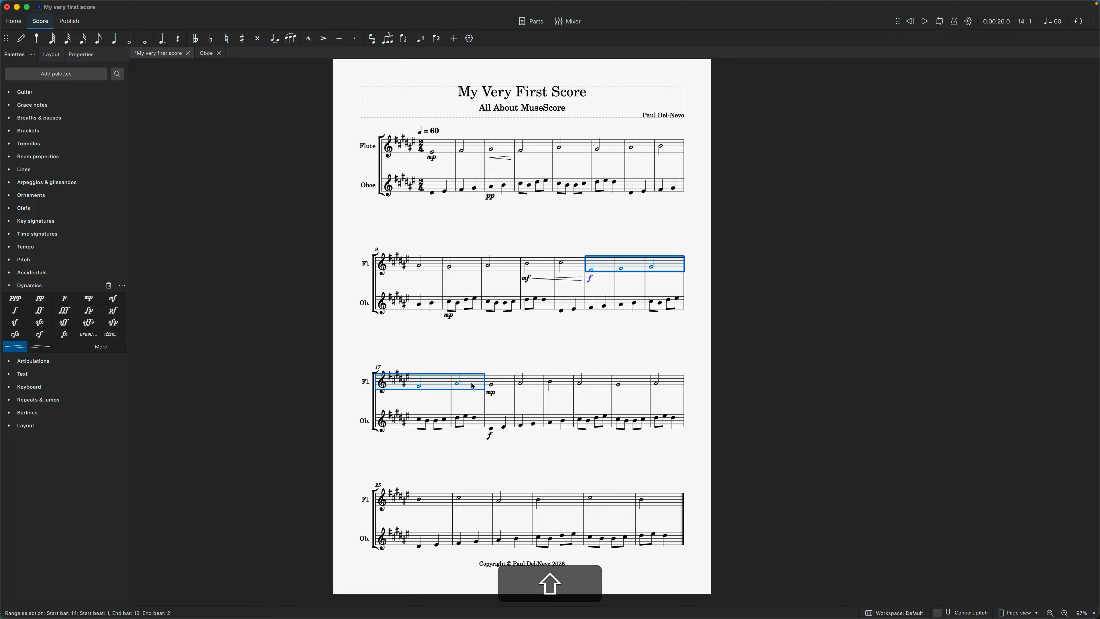
pyautogui.press('shift')
pyautogui.hotkey('shift', '.')
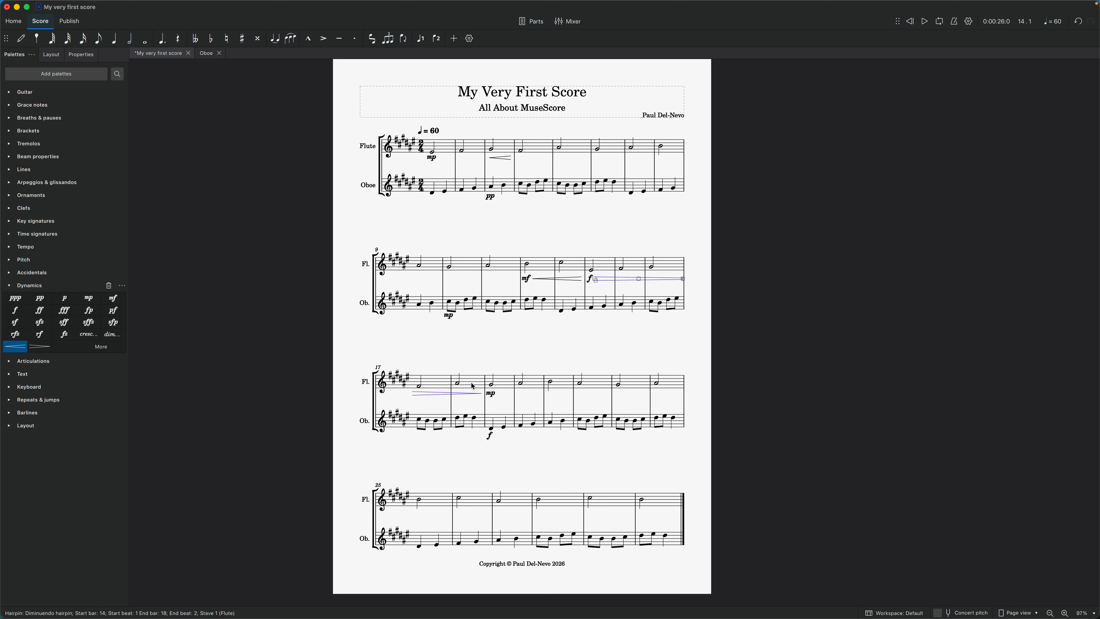
pyautogui.click(533, 359)
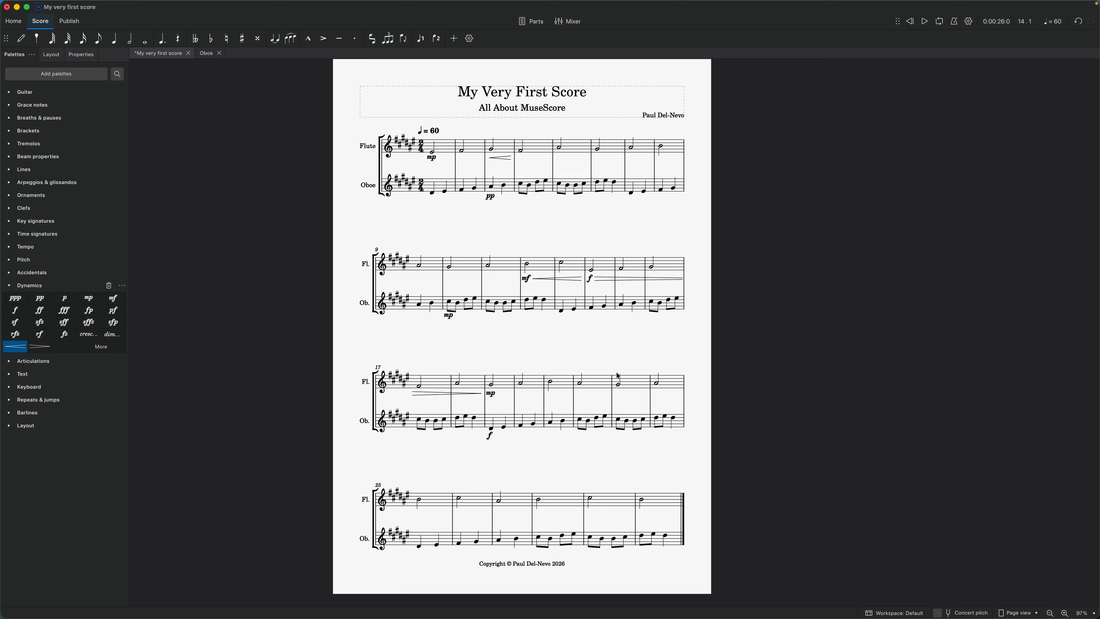
# - Add crescendo hairpins to both the Flute and Oboe staves across bars 21 to 23
pyautogui.click(565, 386)
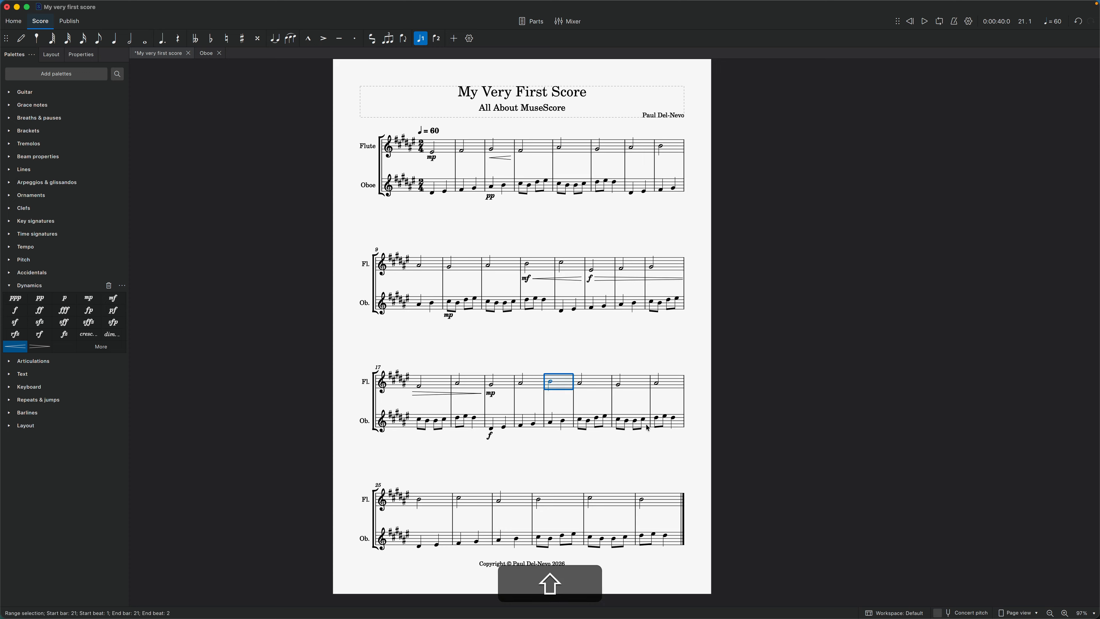
pyautogui.press('shift')
pyautogui.keyDown('shift'); pyautogui.click(646, 426); pyautogui.keyUp('shift')
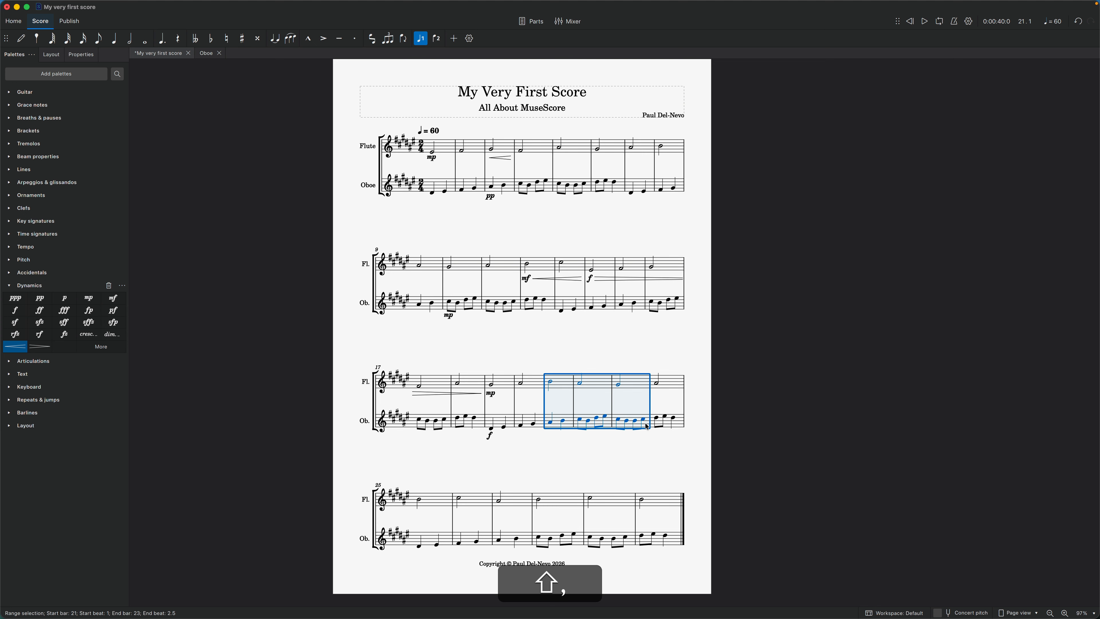
pyautogui.hotkey('shift', ',')
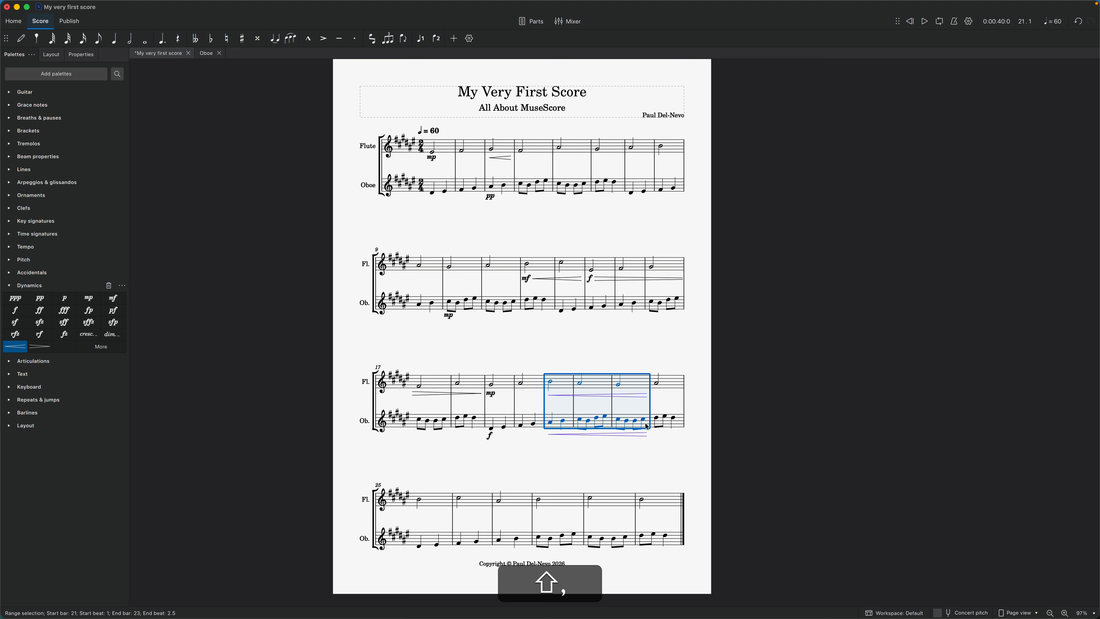
# - Add diminuendo hairpins to both the Flute and Oboe staves from bar 24 through bar 29
pyautogui.click(670, 389)
pyautogui.keyDown('shift'); pyautogui.click(610, 509); pyautogui.keyUp('shift')
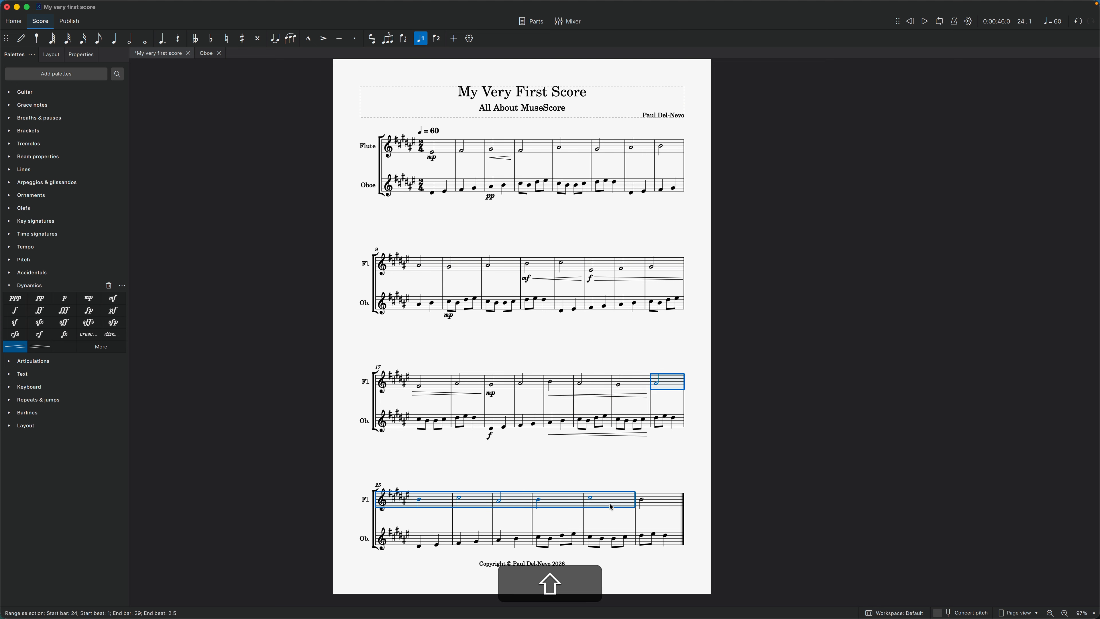
pyautogui.keyDown('shift'); pyautogui.click(608, 542); pyautogui.keyUp('shift')
pyautogui.hotkey('shift', '.')
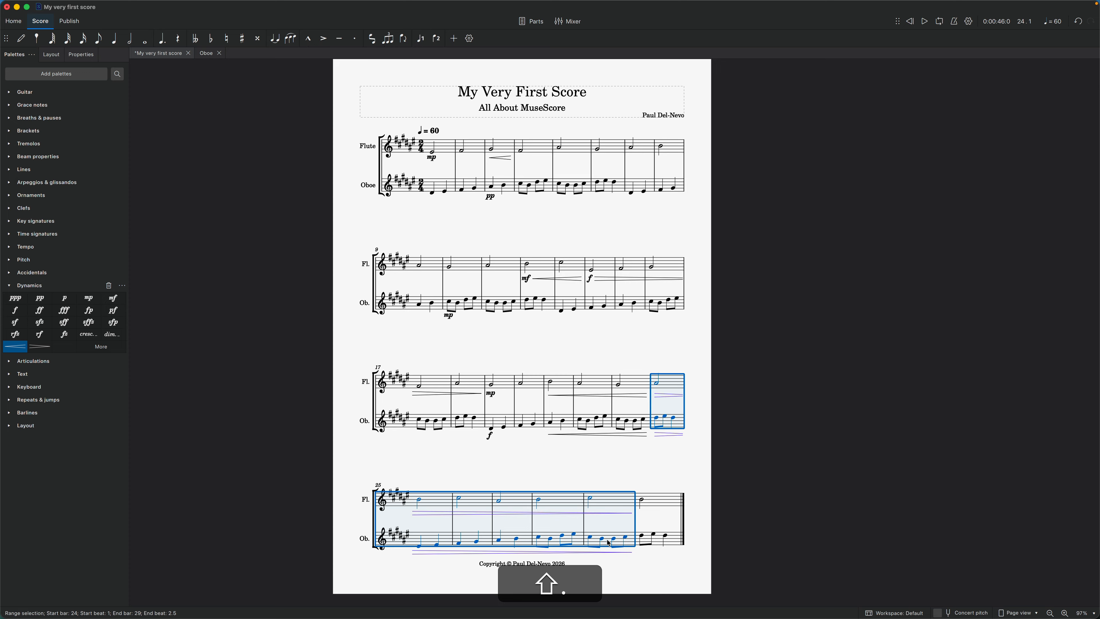
pyautogui.press('Escape')
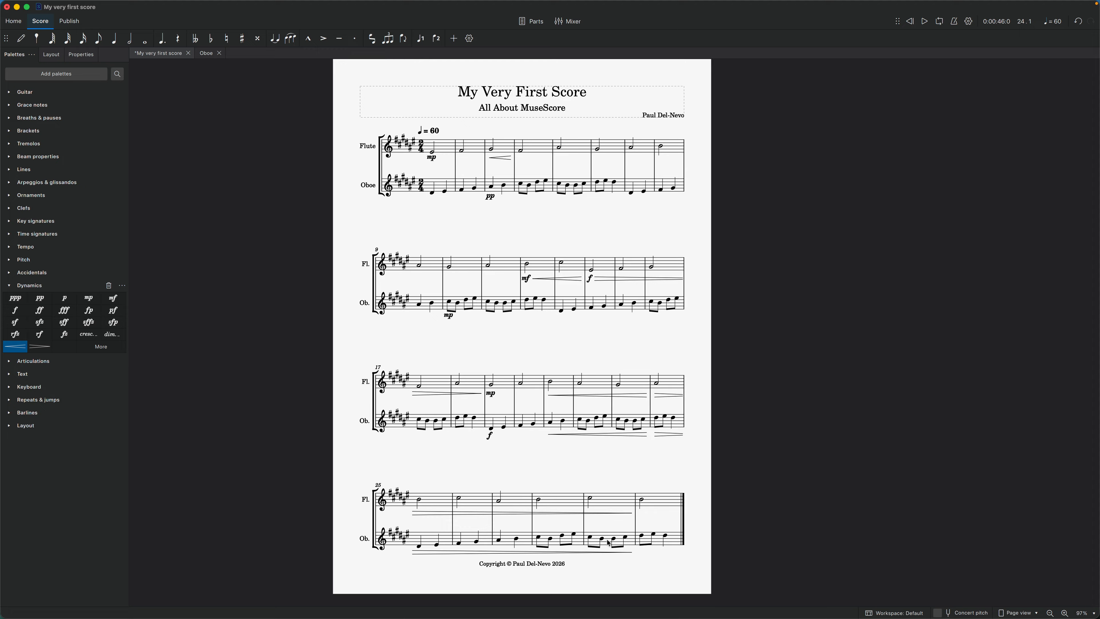
# - Slur the Flute notes in bars 4 and 5 together
pyautogui.click(530, 149)
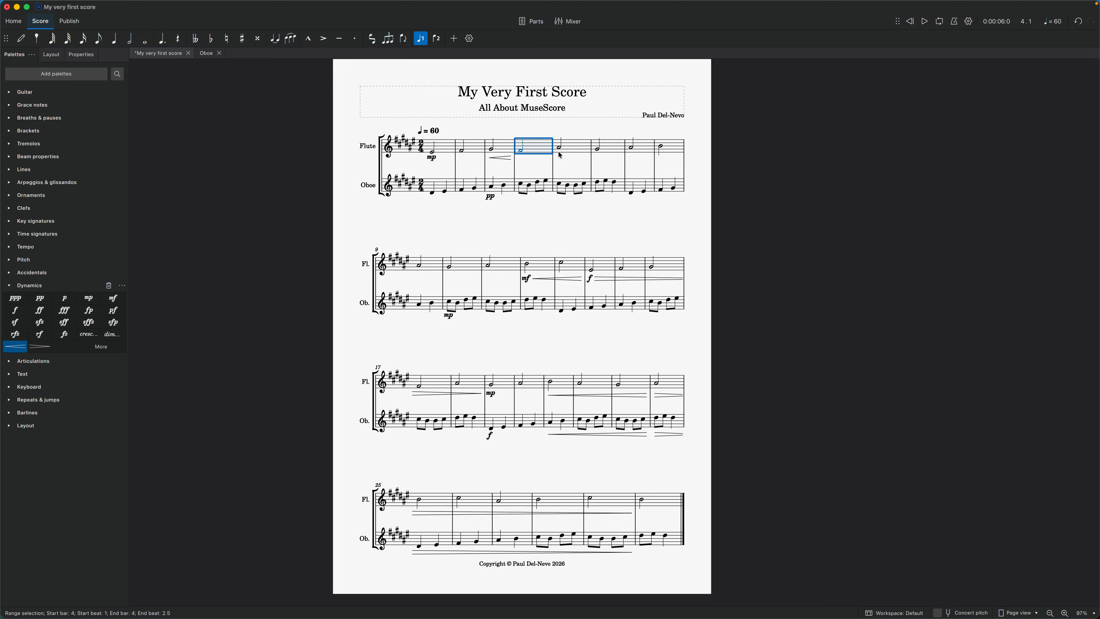
pyautogui.keyDown('shift'); pyautogui.click(561, 151); pyautogui.keyUp('shift')
pyautogui.press('s')
pyautogui.click(522, 228)
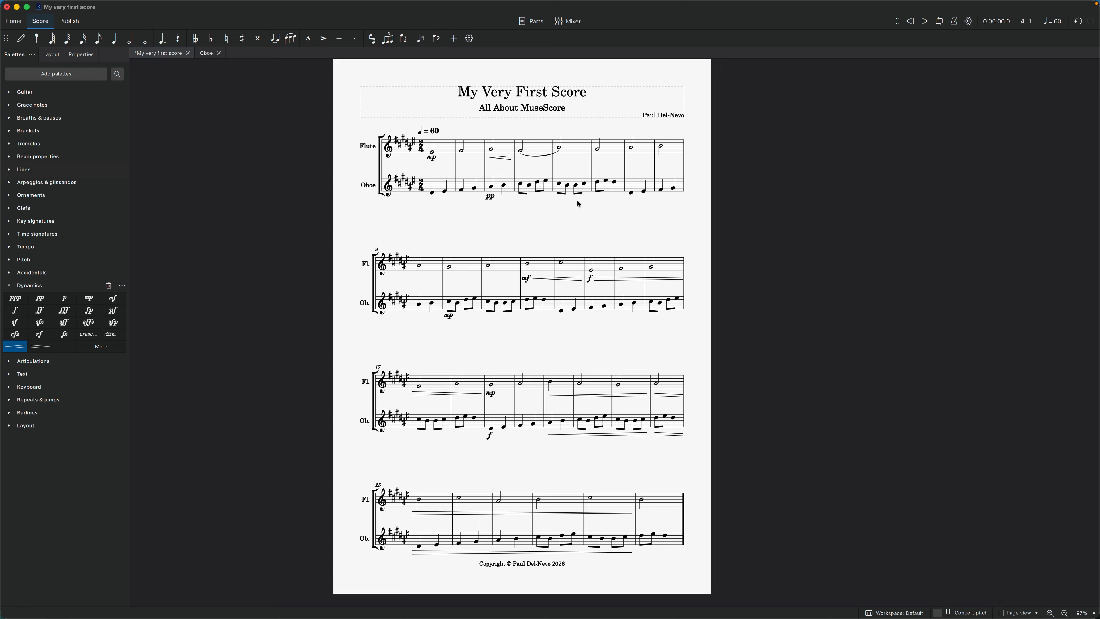
# - Add one slur over the Flute notes from bar 6 through bar 10
pyautogui.click(601, 150)
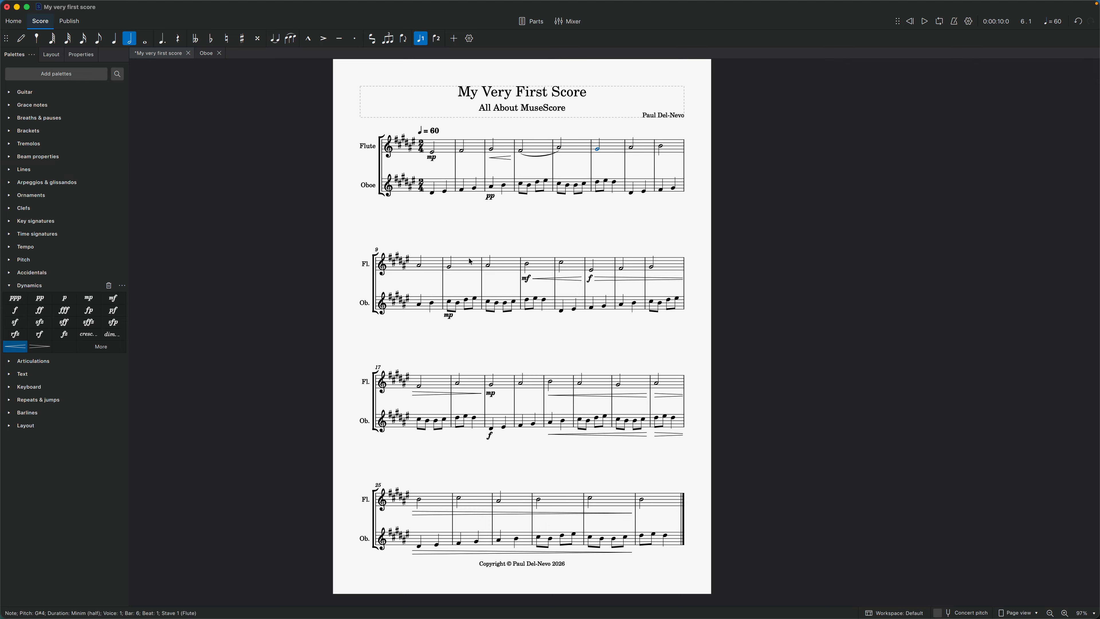
pyautogui.keyDown('shift'); pyautogui.click(456, 269); pyautogui.keyUp('shift')
pyautogui.press('s')
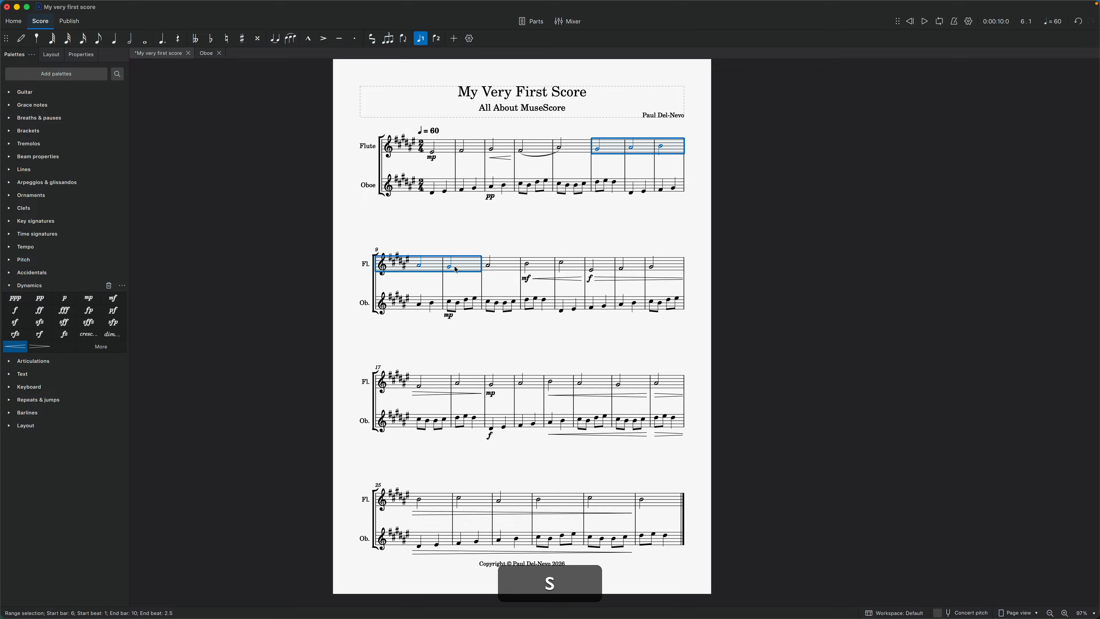
pyautogui.click(487, 222)
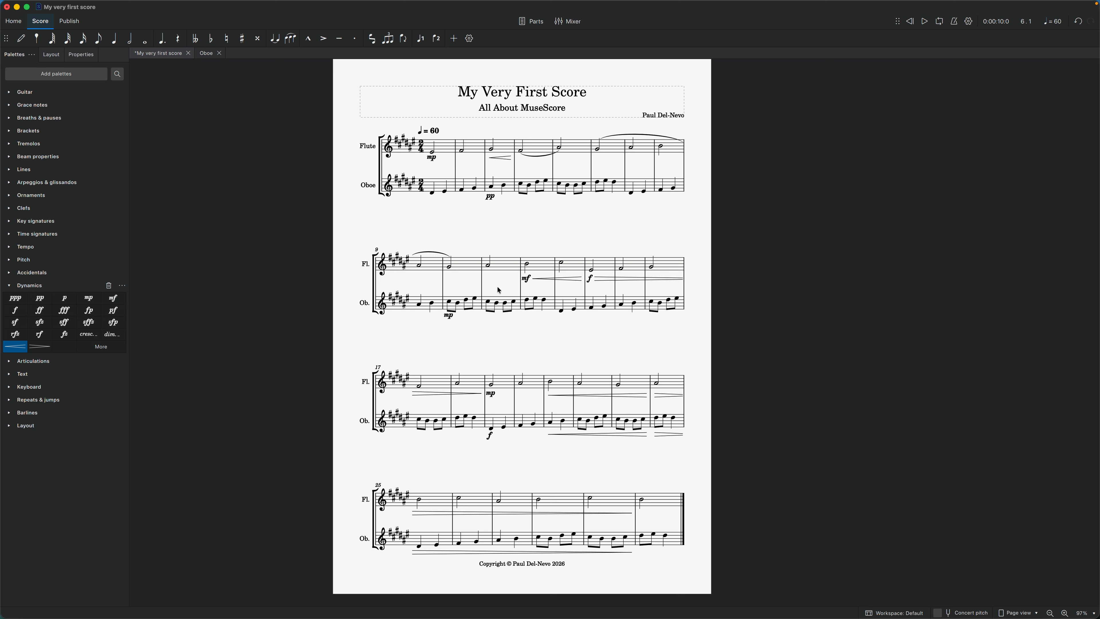
# - Slur the first two Oboe notes in bar 11 and the second and third Oboe notes in bar 12
pyautogui.click(492, 306)
pyautogui.press('s')
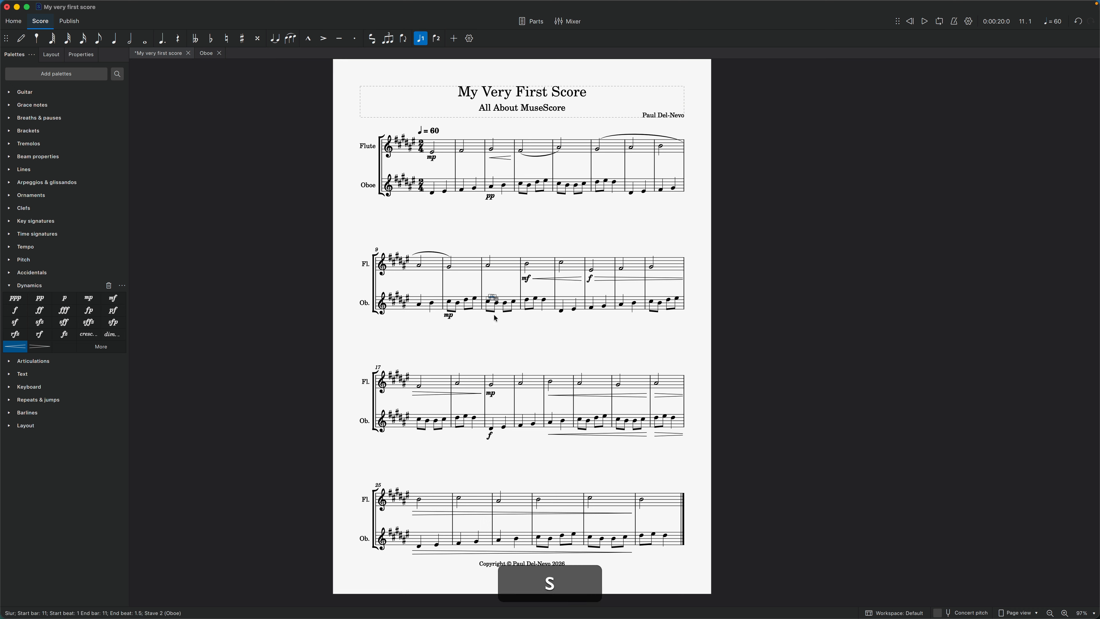
pyautogui.click(494, 314)
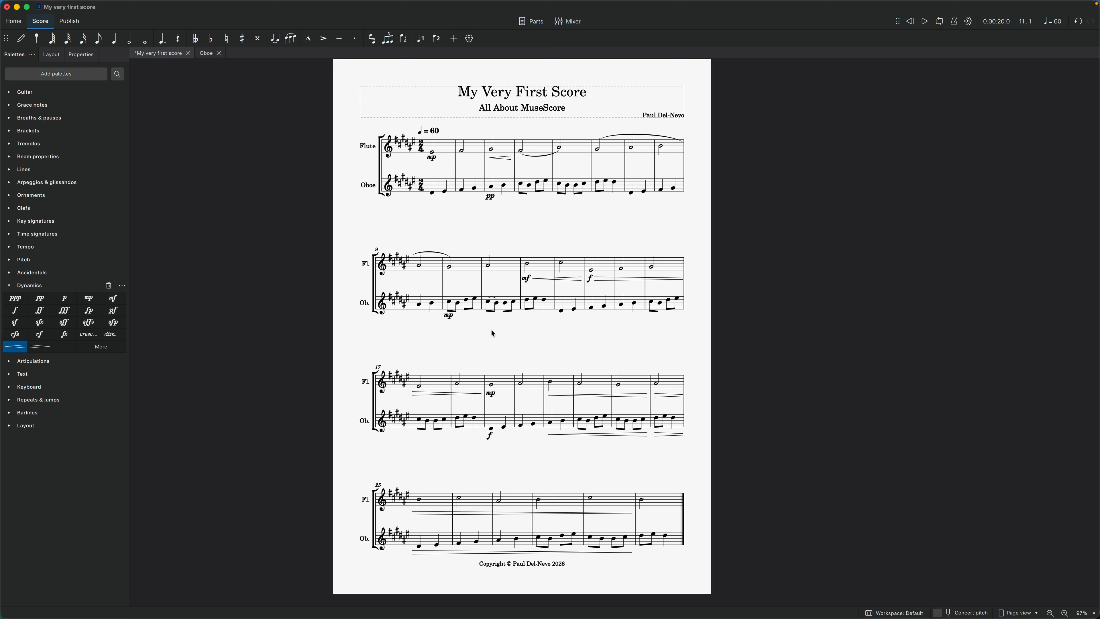
pyautogui.click(536, 299)
pyautogui.press('s')
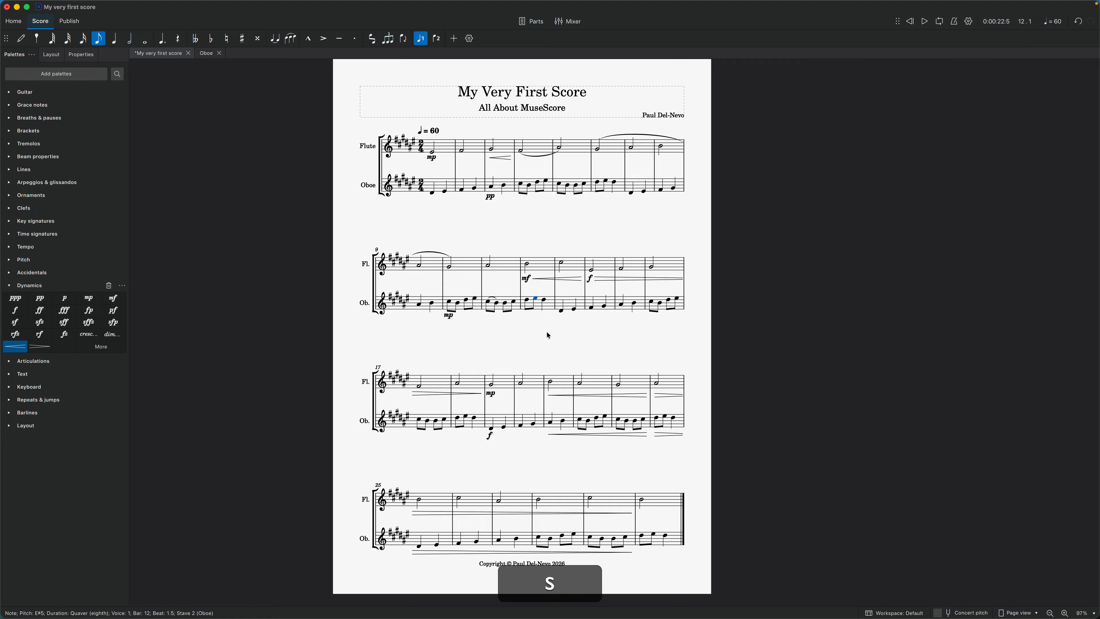
pyautogui.press('Escape')
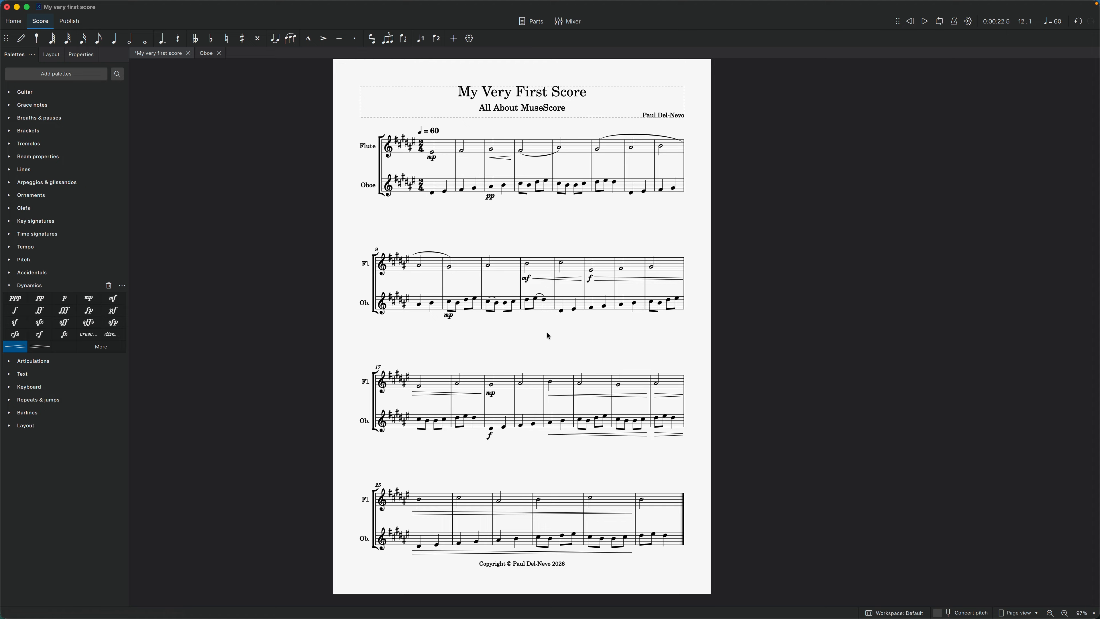
# - Tie the second Oboe note in bar 5 to the third note of the same pitch
pyautogui.click(568, 186)
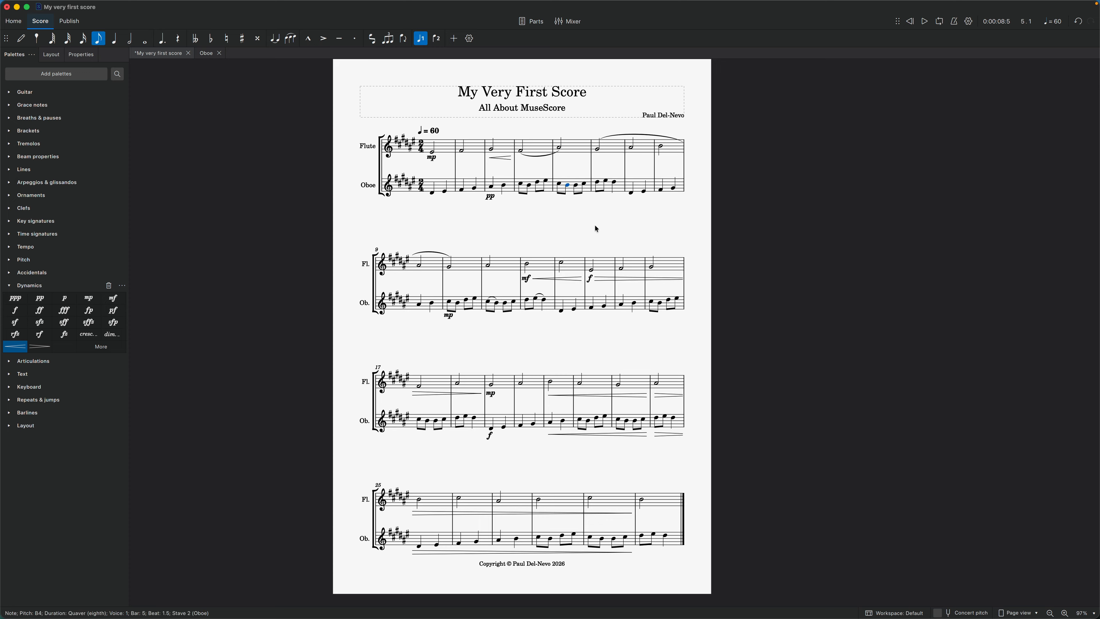
pyautogui.press('t')
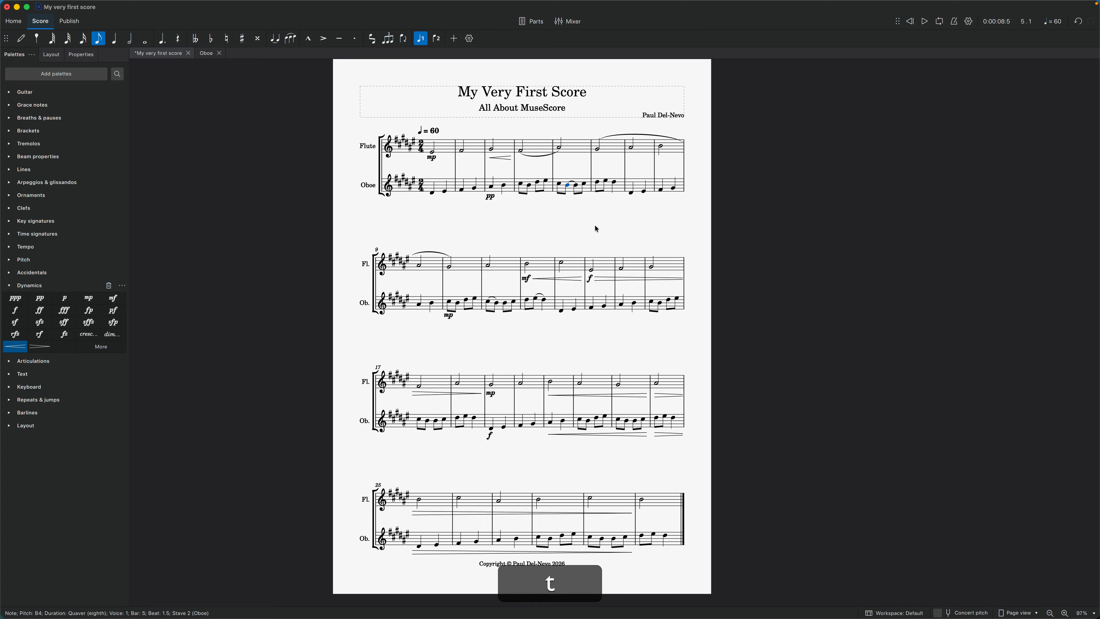
pyautogui.press('Escape')
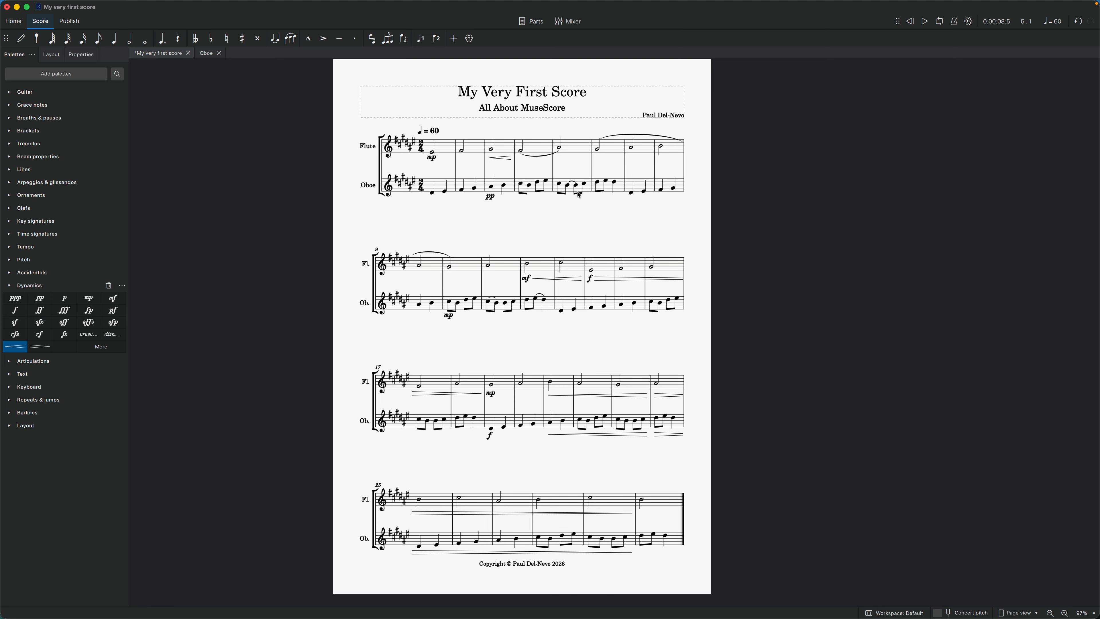
# - Apply staccato articulation to the Oboe notes in bar 2
pyautogui.click(631, 193)
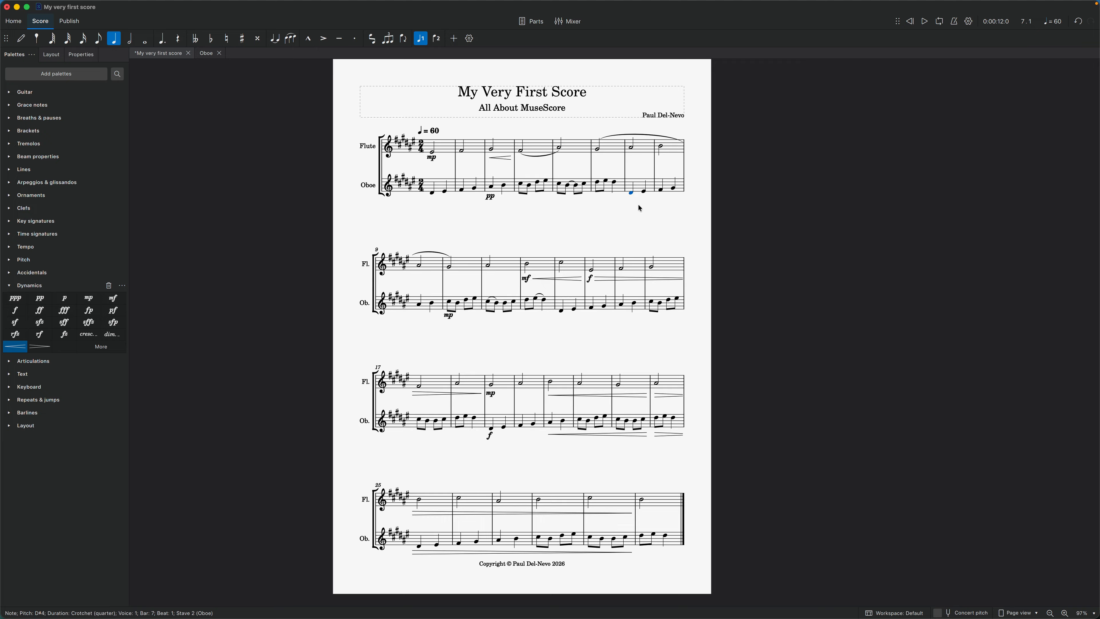
pyautogui.click(468, 187)
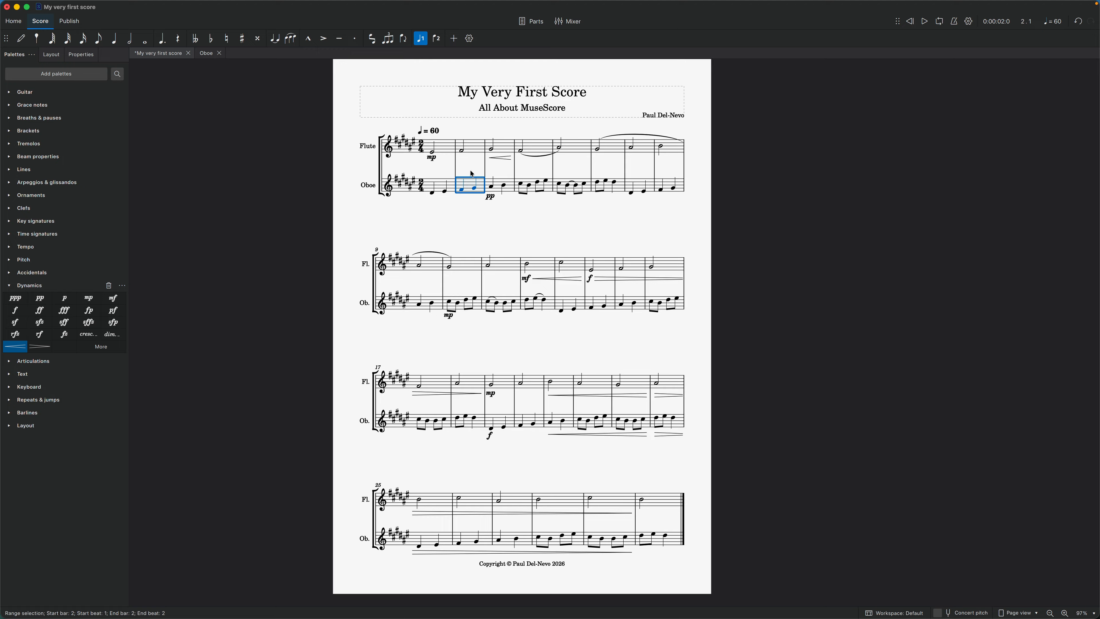
pyautogui.click(357, 42)
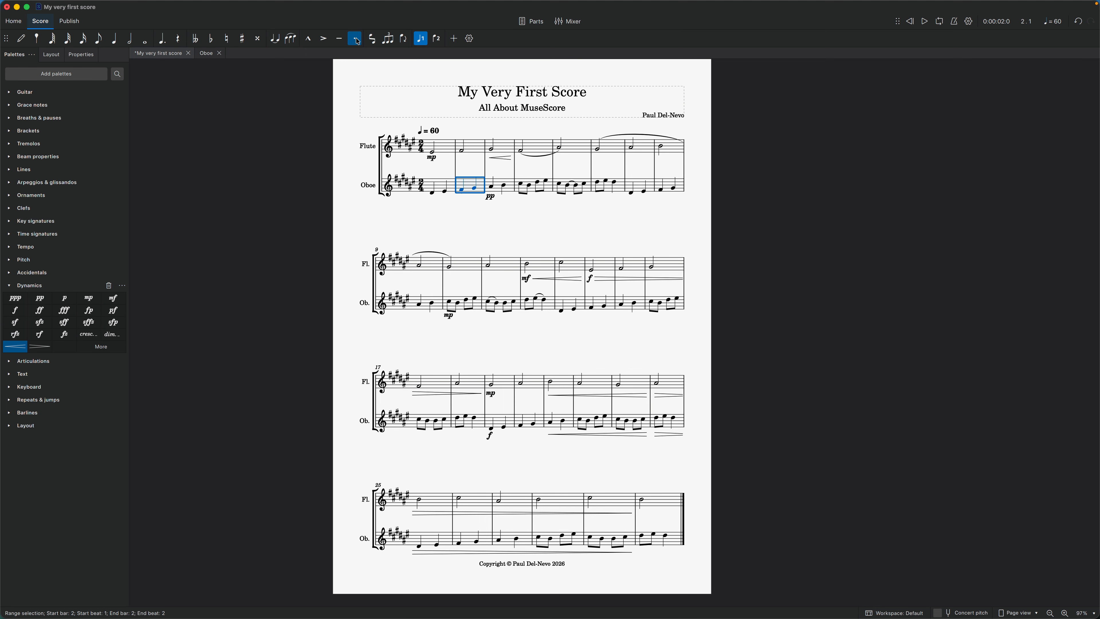
# - Apply staccato articulation to the Oboe notes in bar 1
pyautogui.click(515, 217)
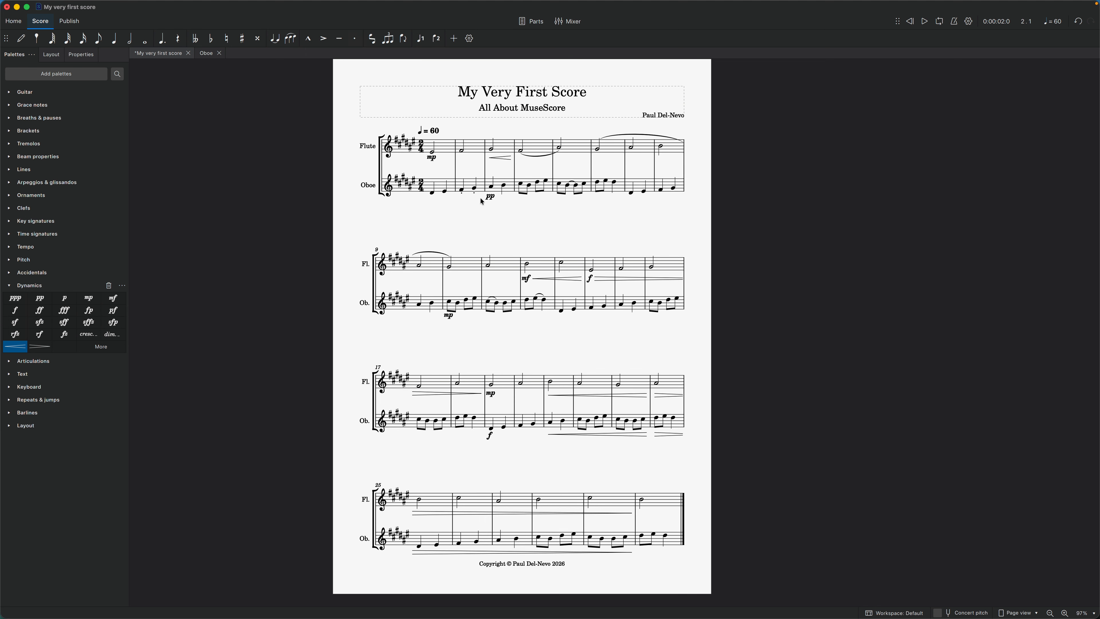
pyautogui.hotkey('shift', 'z')
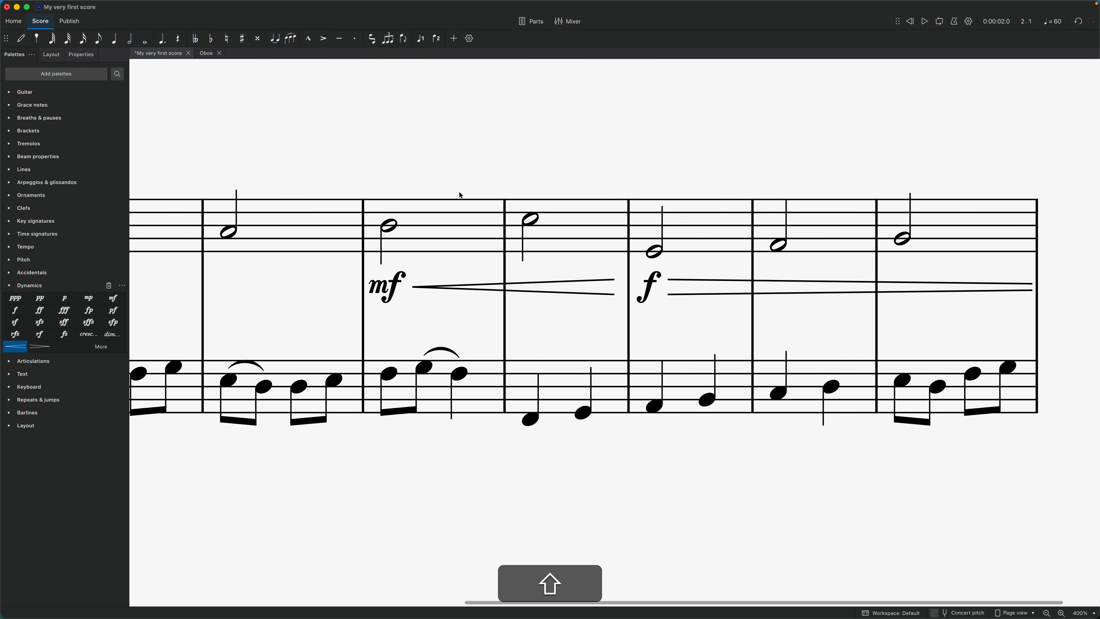
pyautogui.hotkey('shift', 'x')
pyautogui.scroll(2, 465, 198)
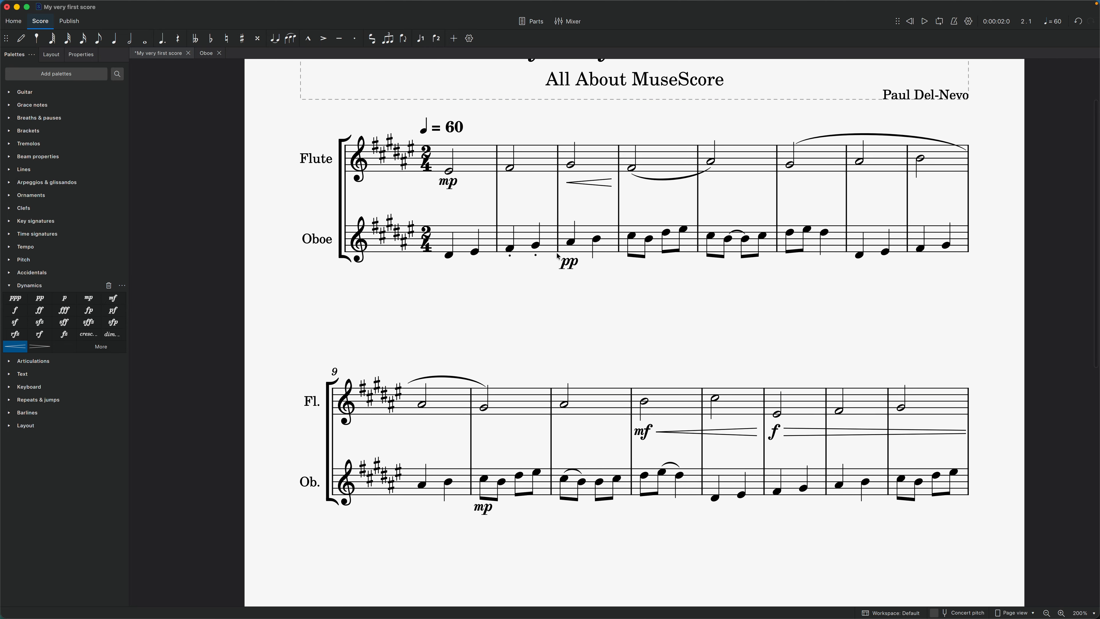
pyautogui.click(461, 242)
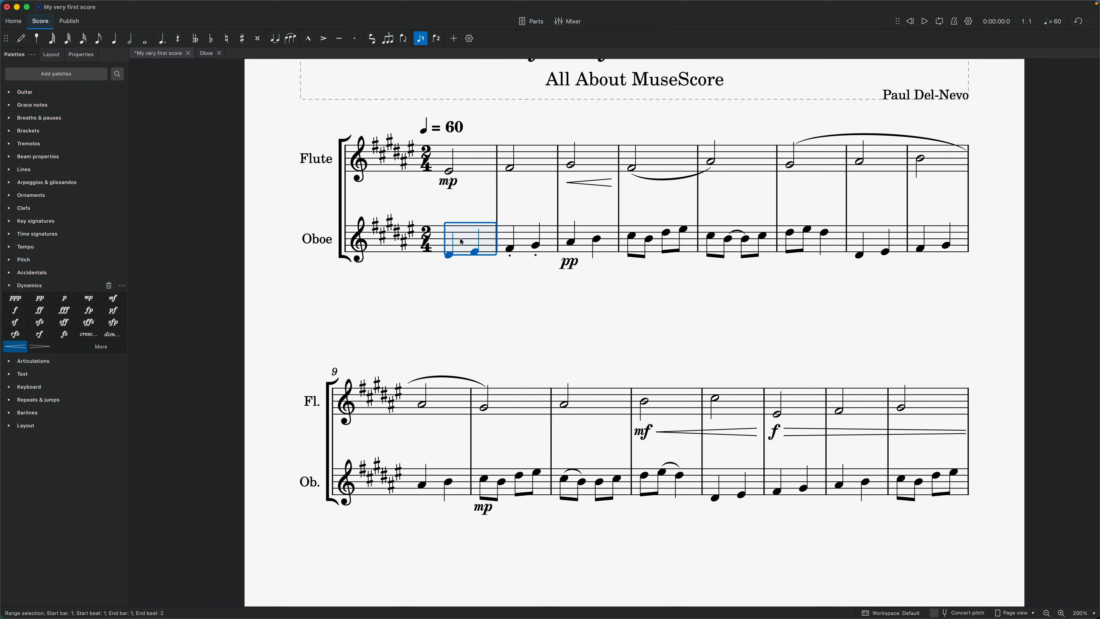
pyautogui.press('shift')
pyautogui.hotkey('shift', 's')
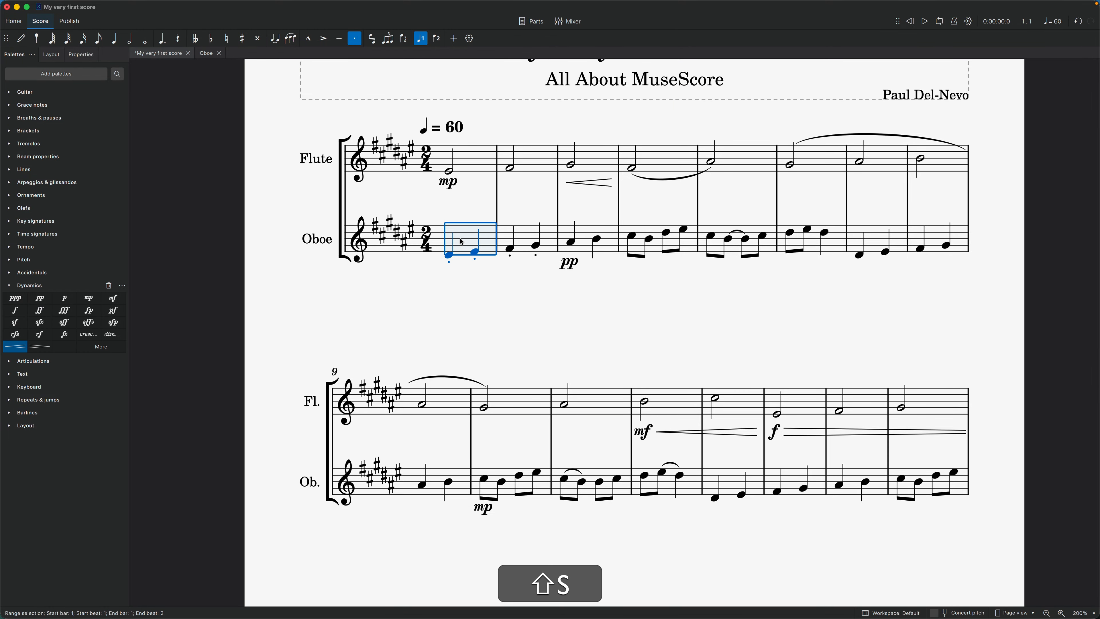
pyautogui.press('Escape')
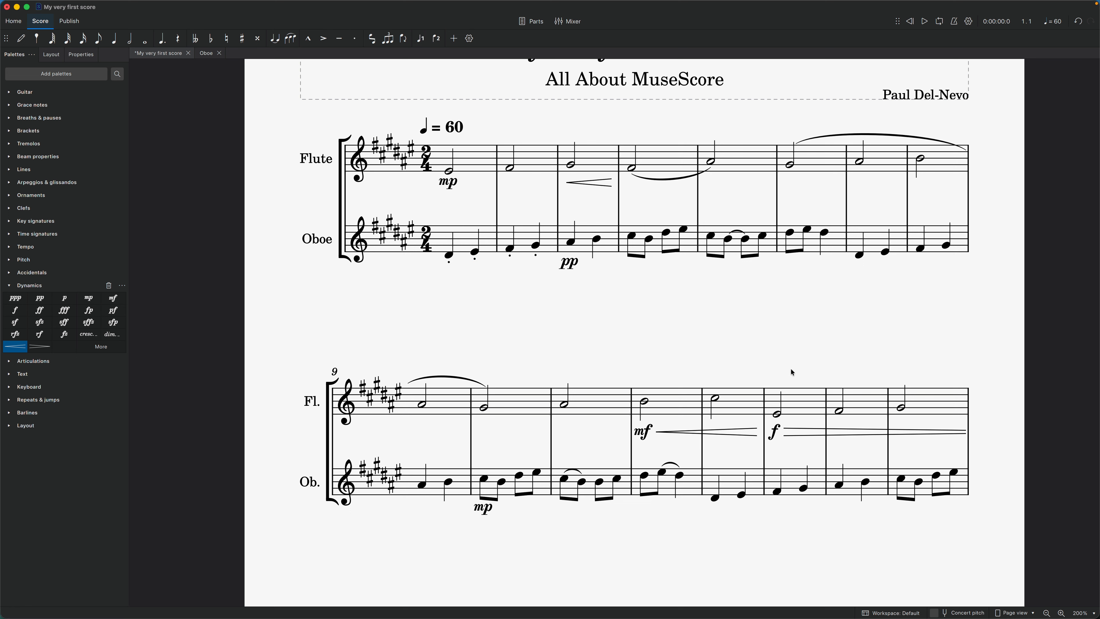
# - Apply staccato articulation to all Flute and Oboe notes in bars 15 and 16
pyautogui.click(879, 413)
pyautogui.keyDown('shift'); pyautogui.click(927, 489); pyautogui.keyUp('shift')
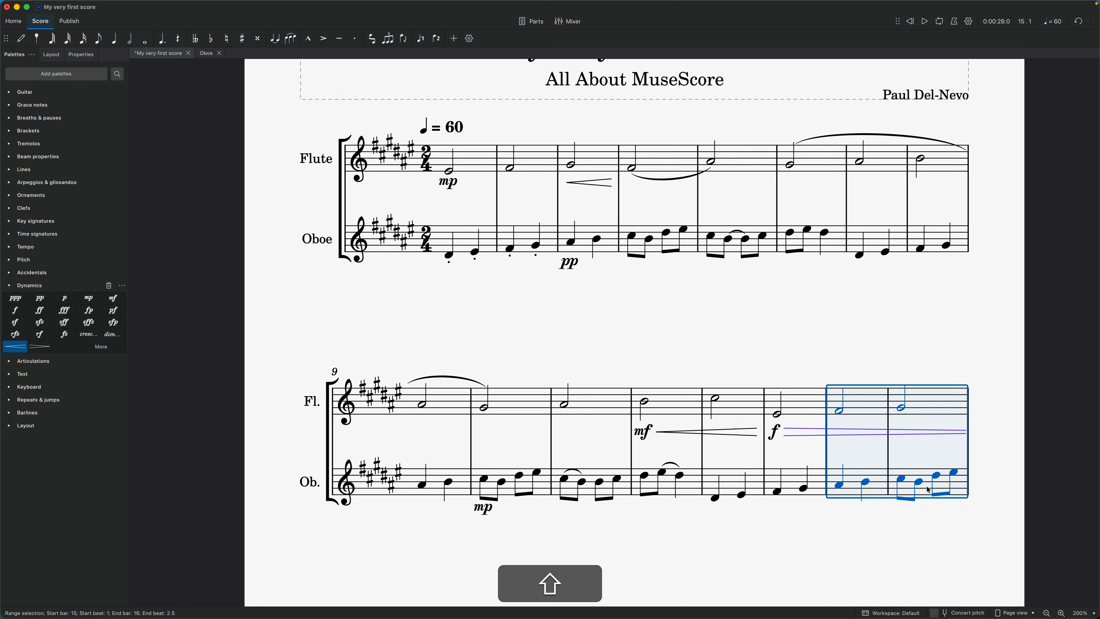
pyautogui.hotkey('shift', 's')
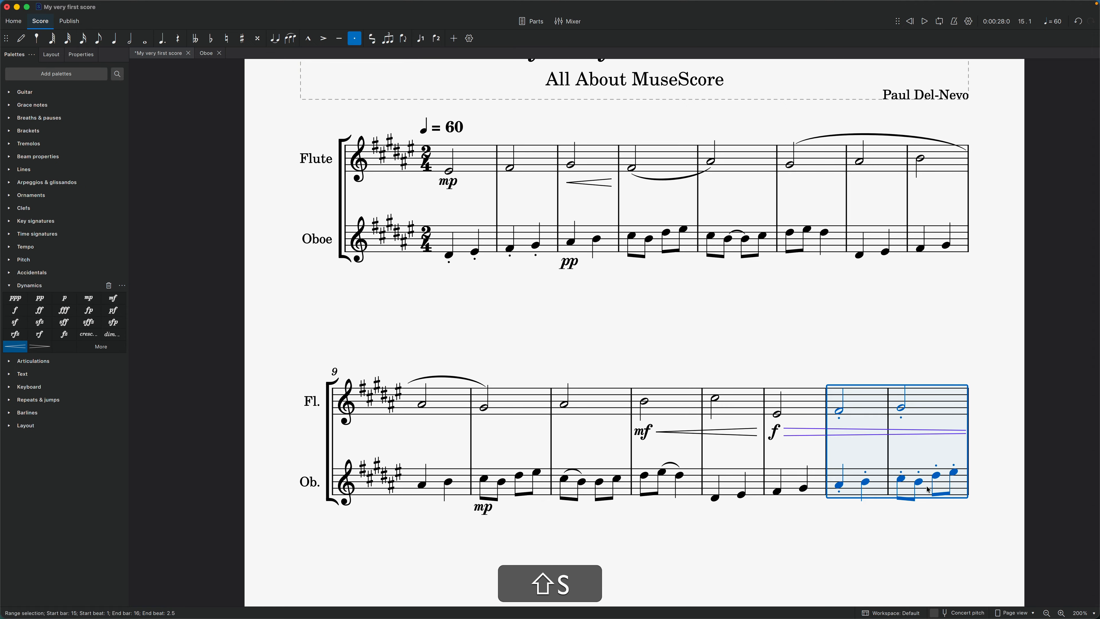
pyautogui.press('Escape')
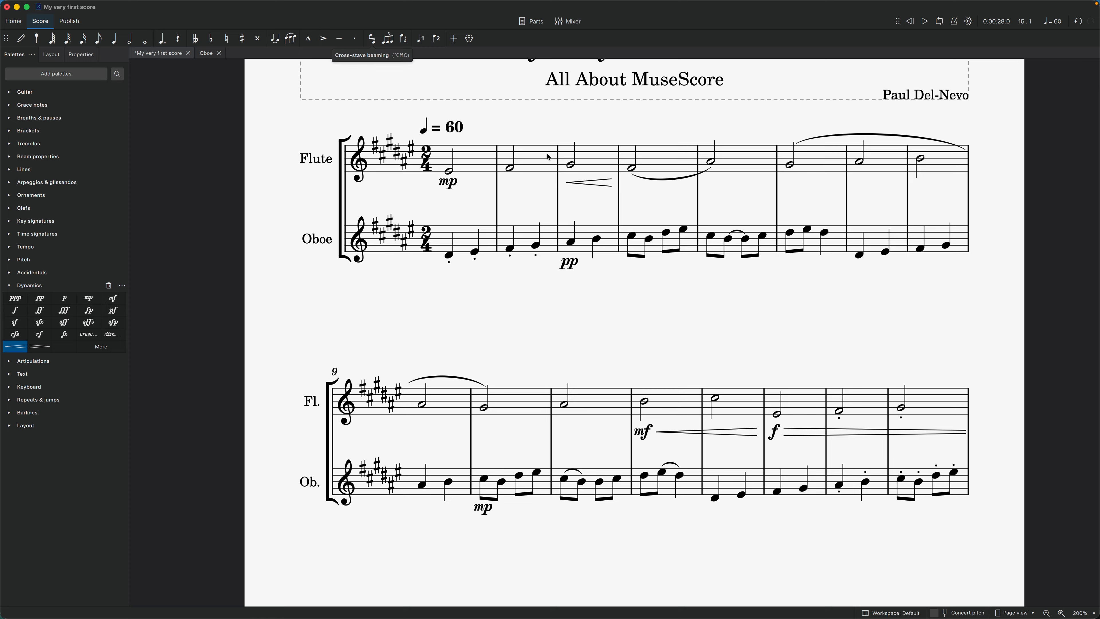
# - Apply a marcato accent to the Flute note in bar 2
pyautogui.click(520, 161)
pyautogui.press('shift')
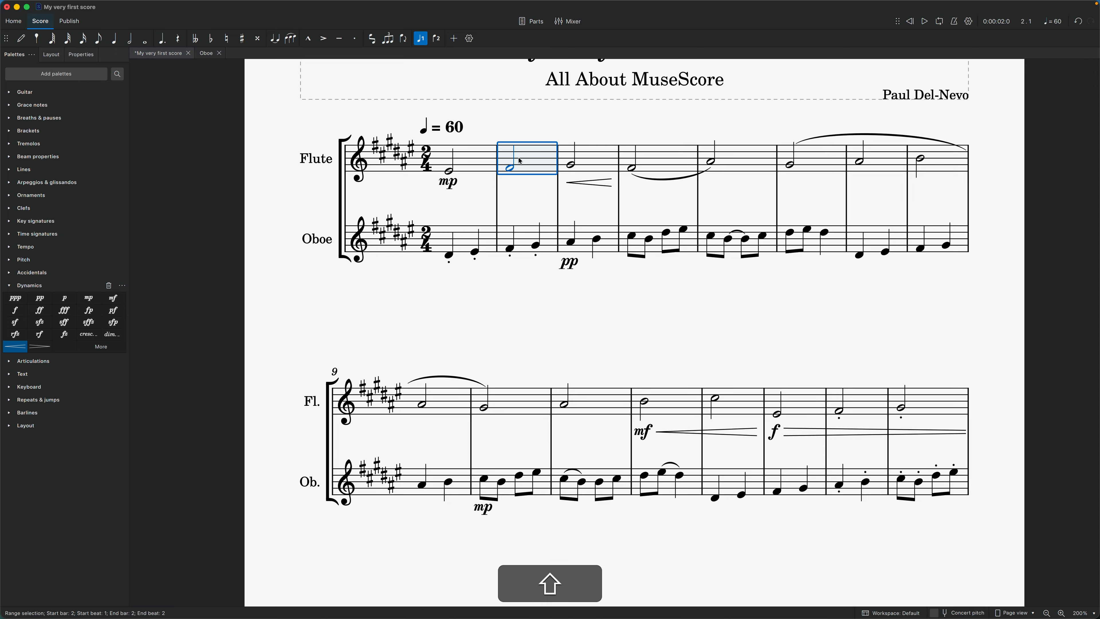
pyautogui.hotkey('shift', 'o')
pyautogui.press('Escape')
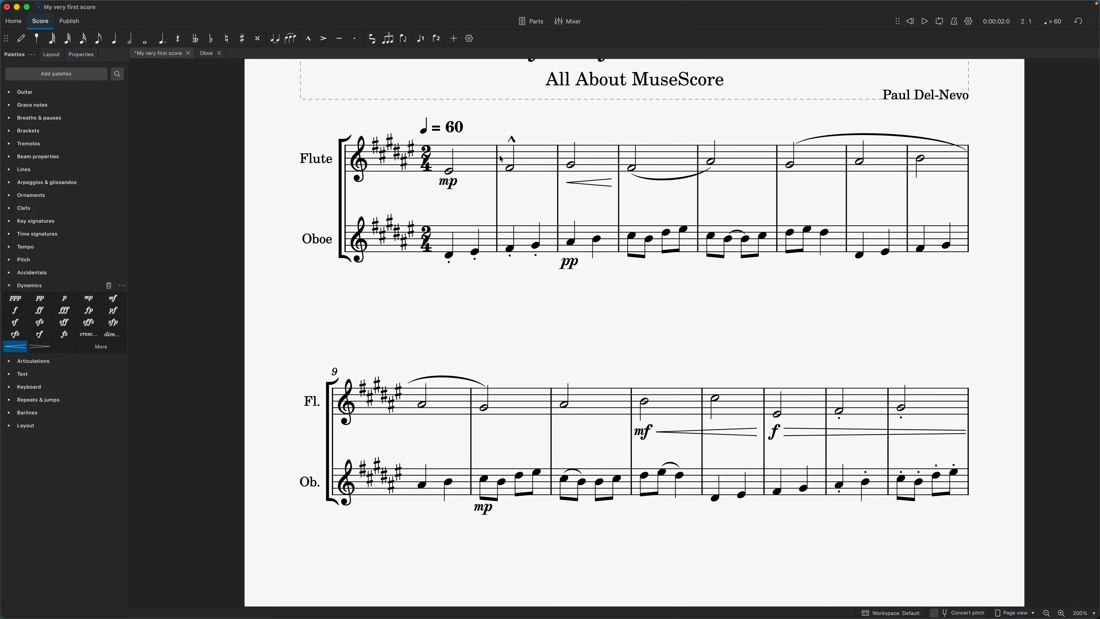
# - Apply tenuto to the Flute note in bar 3 and to all Flute and Oboe notes in bars 7 and 8
pyautogui.click(589, 151)
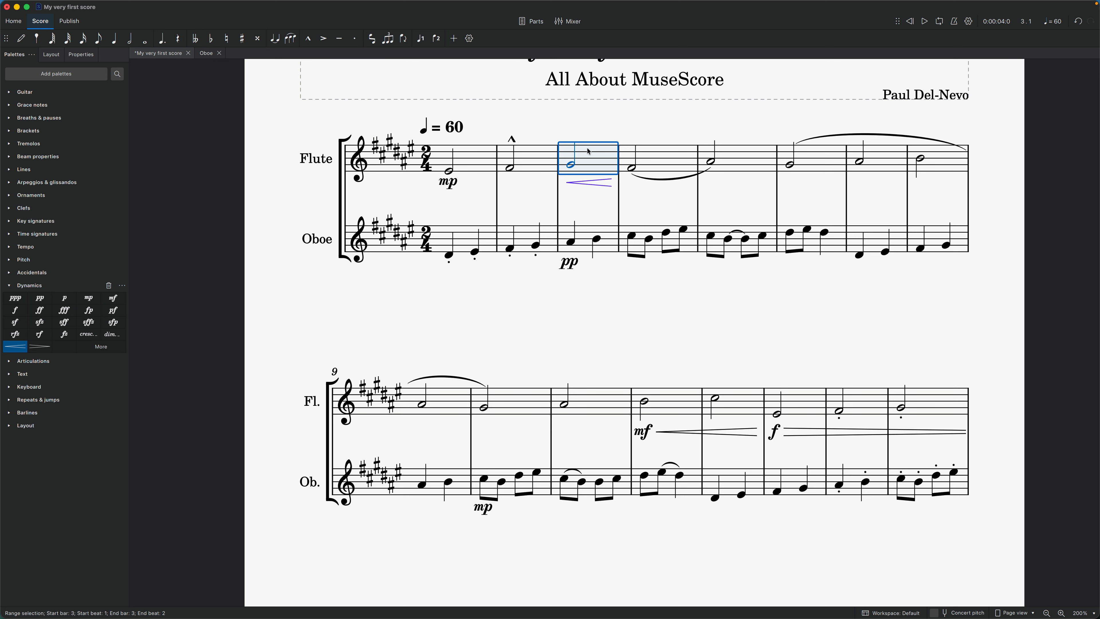
pyautogui.hotkey('shift', 'n')
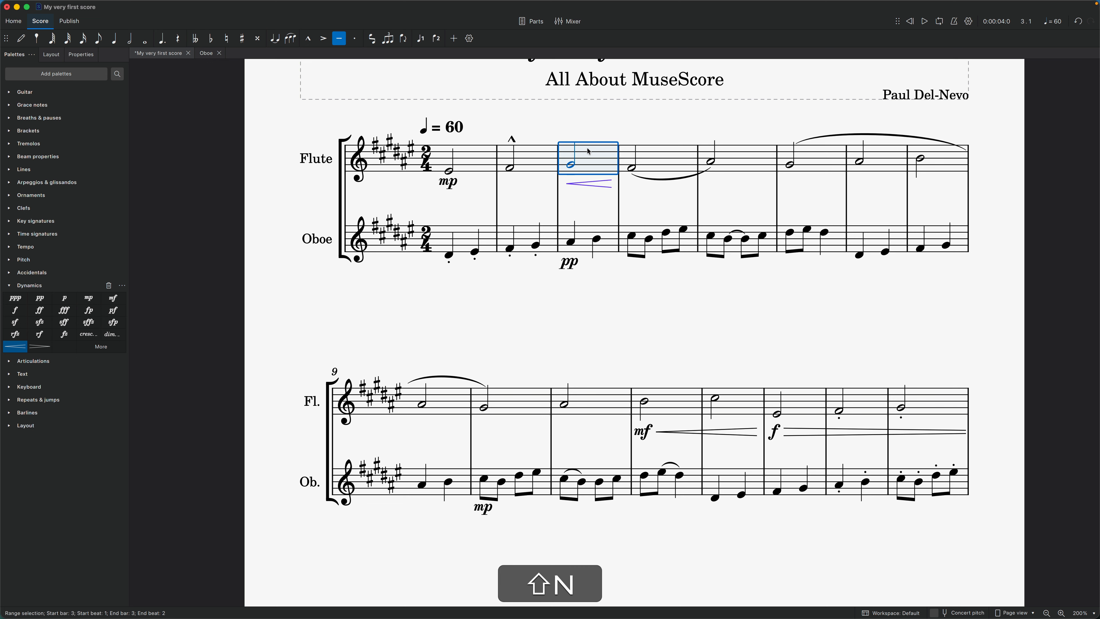
pyautogui.press('Escape')
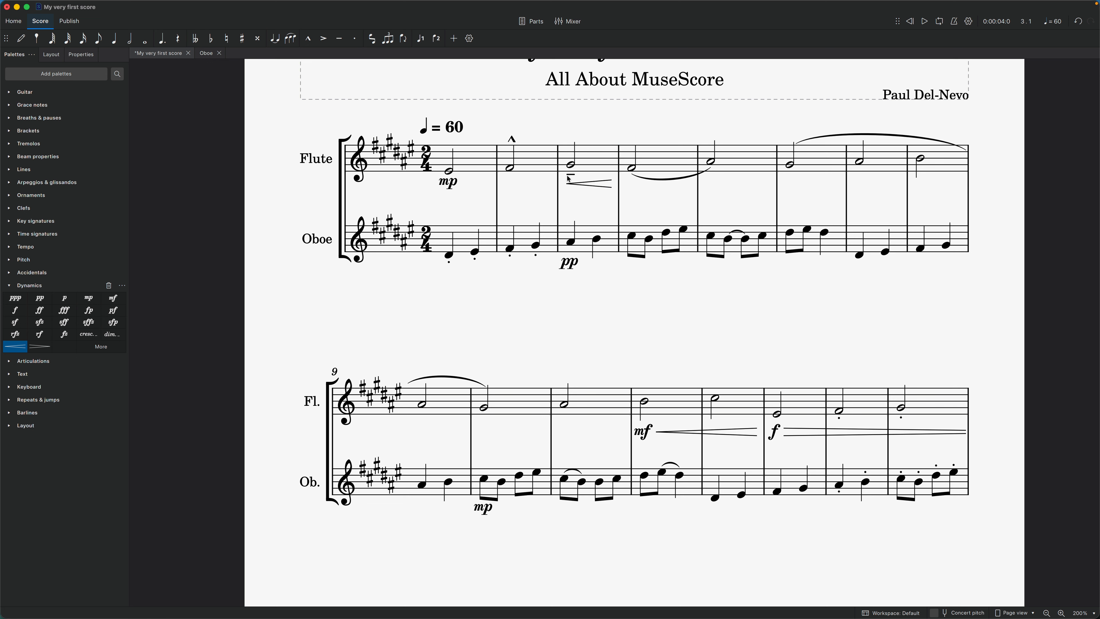
pyautogui.click(871, 170)
pyautogui.keyDown('shift'); pyautogui.click(935, 238); pyautogui.keyUp('shift')
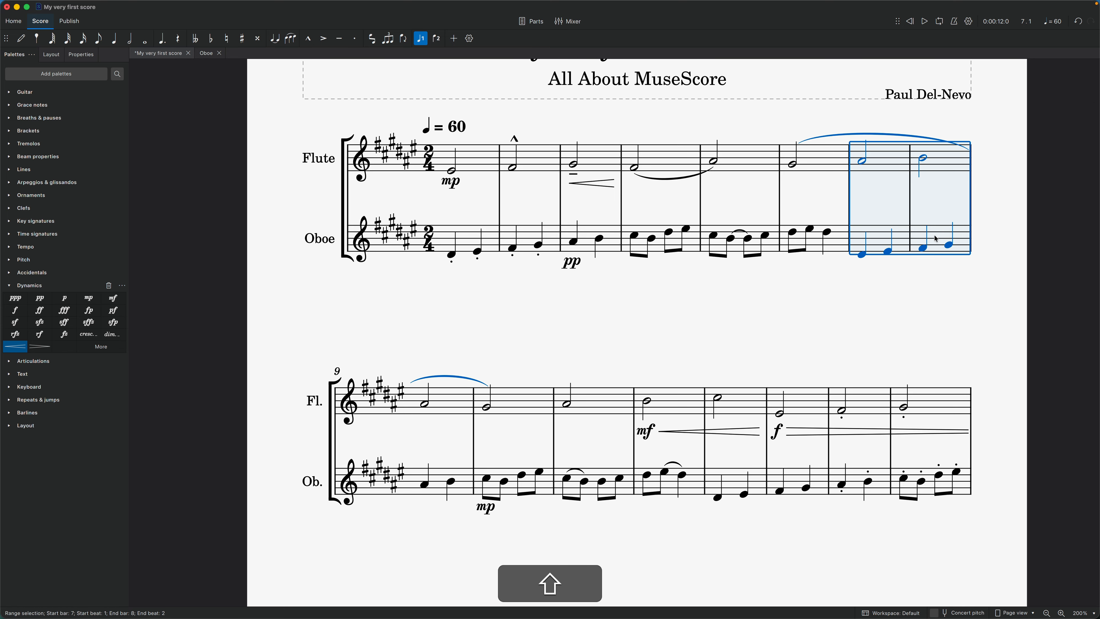
pyautogui.hotkey('shift', 'n')
pyautogui.press('Escape')
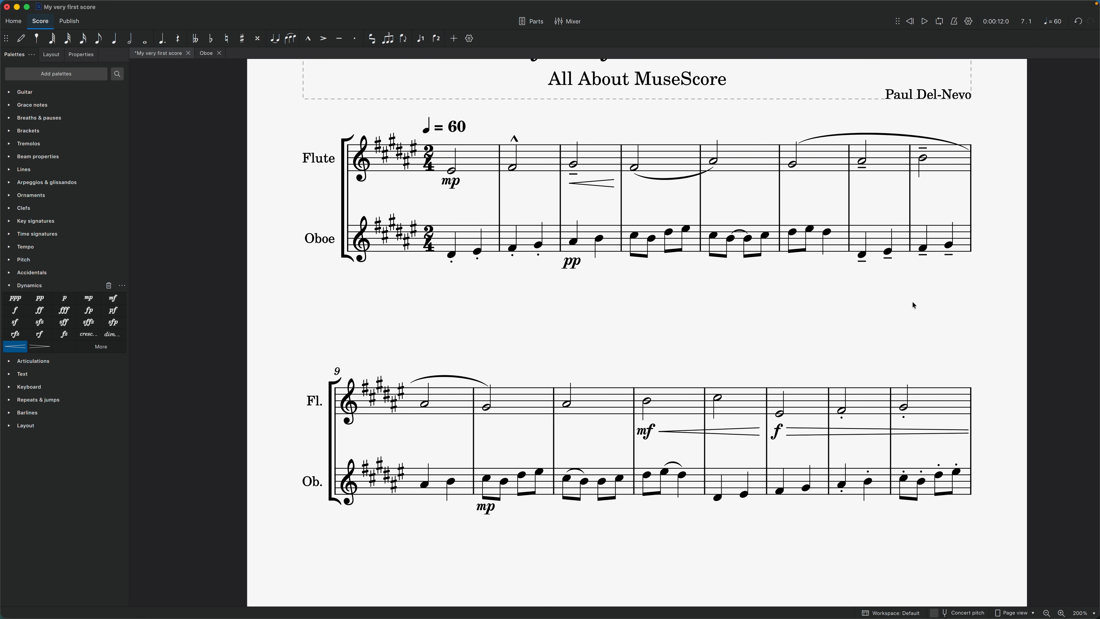
# - Add a rit. tempo line above the Flute staff spanning bars 4 and 5
pyautogui.press('super+minus')
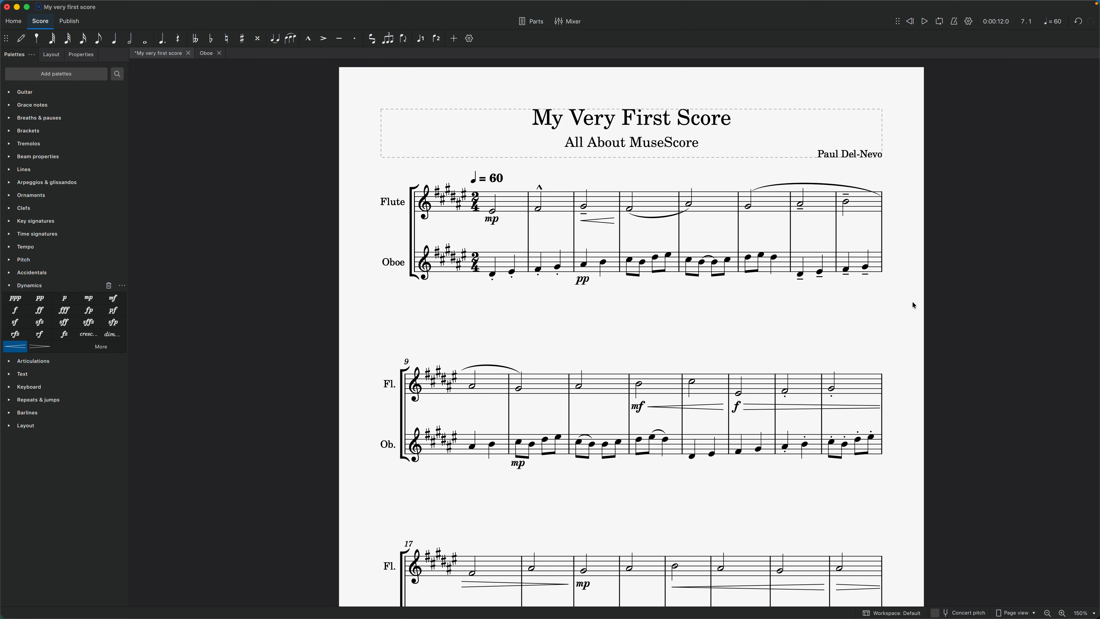
pyautogui.click(643, 205)
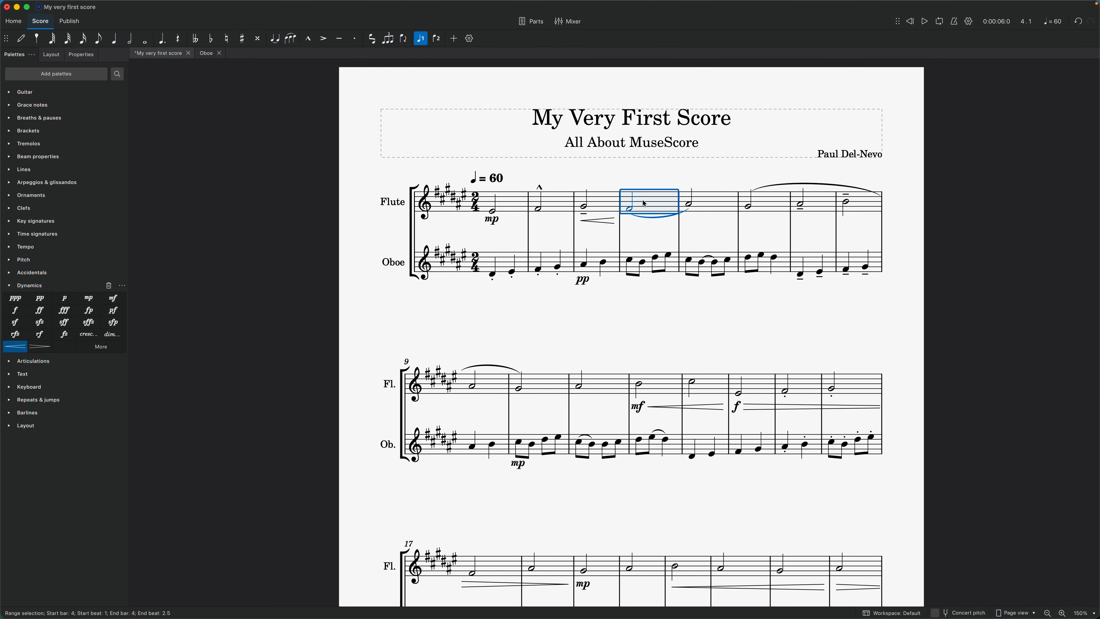
pyautogui.keyDown('shift'); pyautogui.click(716, 199); pyautogui.keyUp('shift')
pyautogui.click(8, 246)
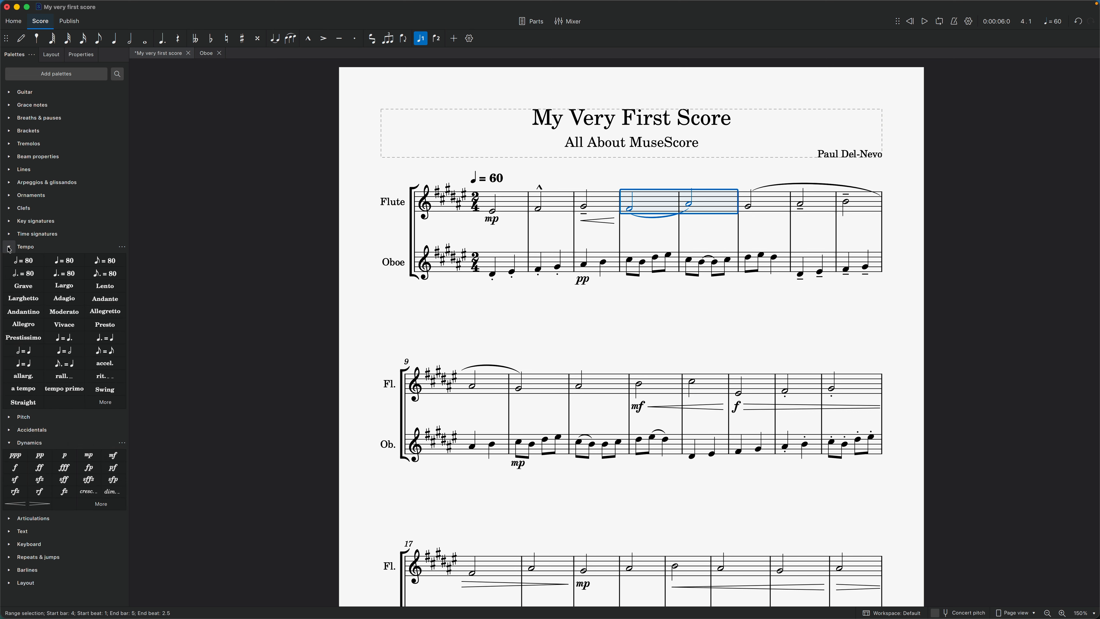
pyautogui.click(100, 378)
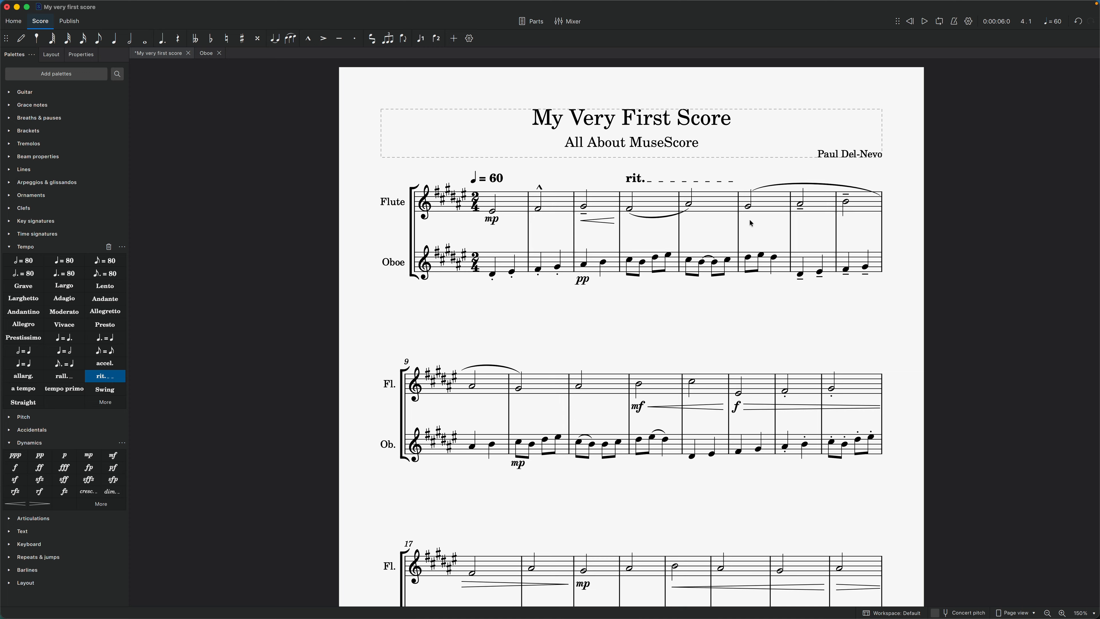
# - Add an a tempo marking above the Flute staff at bar 6
pyautogui.click(763, 204)
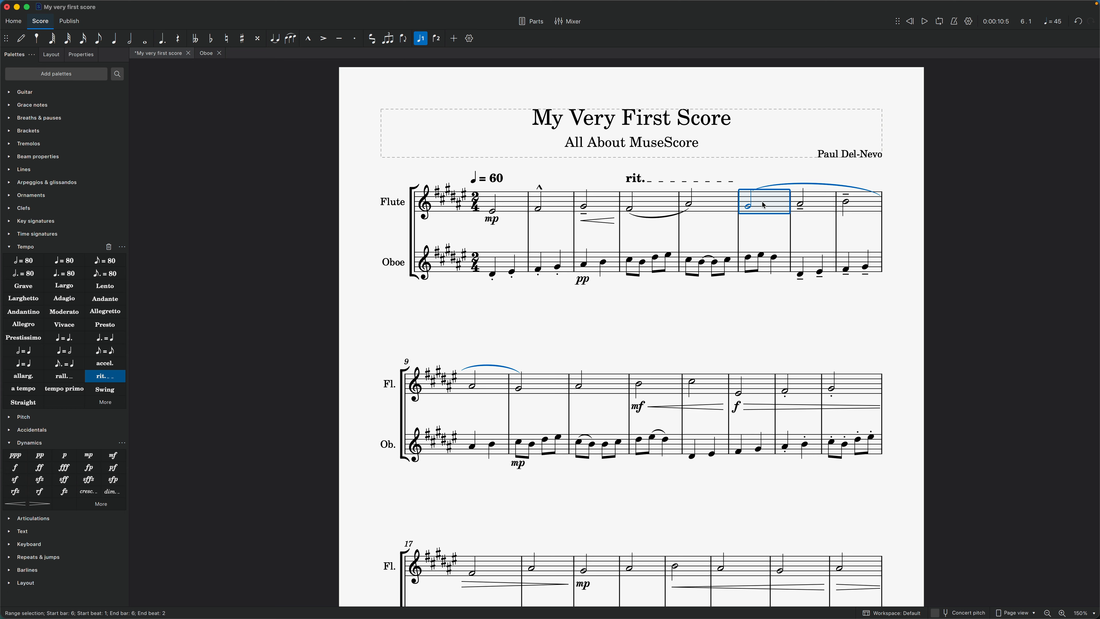
pyautogui.click(22, 388)
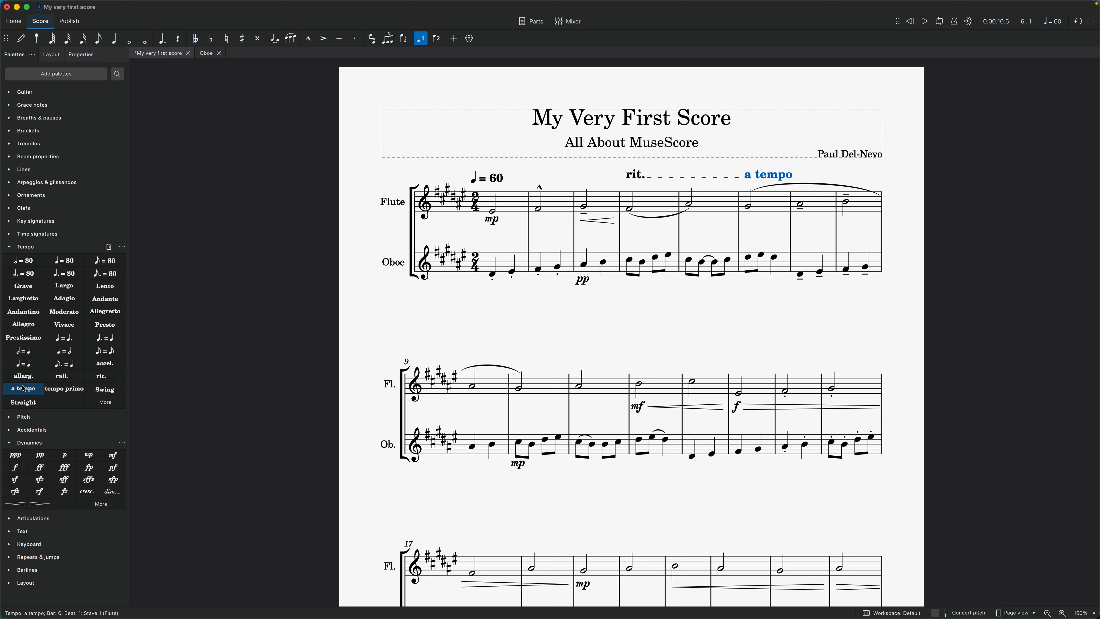
pyautogui.click(771, 236)
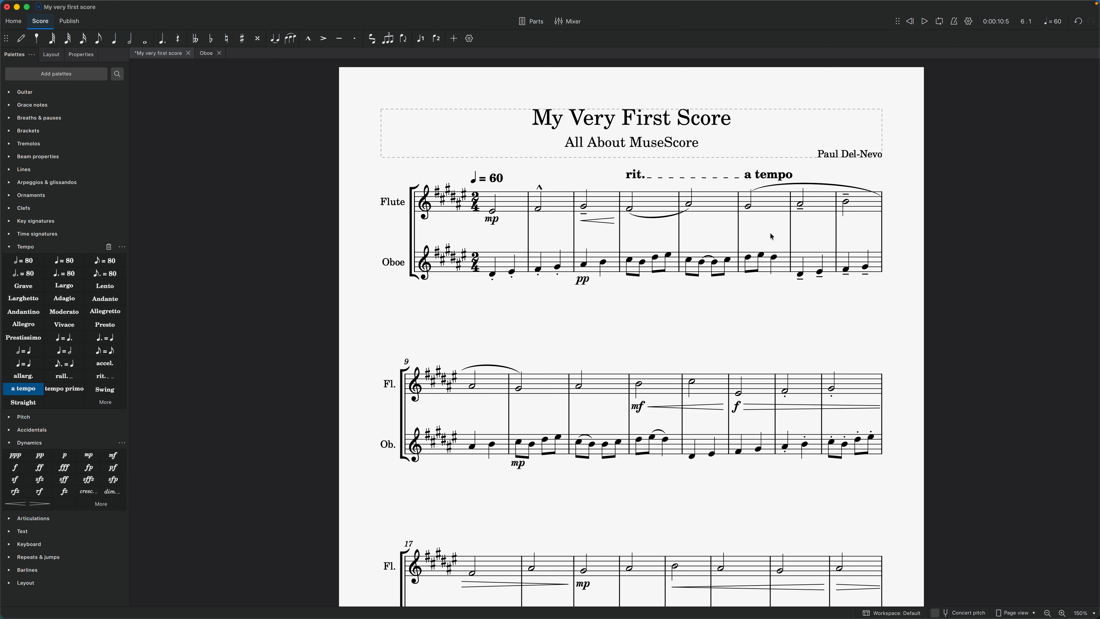
# - Play the score from bar 3 into bar 6 to check the rit. and a tempo, and stop playback
pyautogui.click(583, 207)
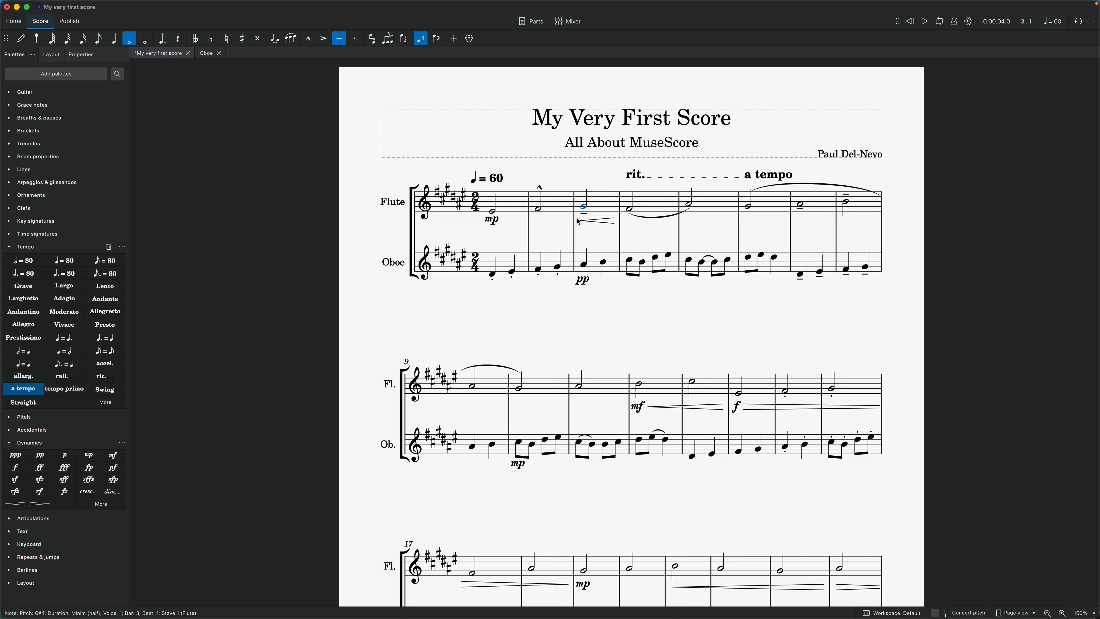
pyautogui.press('space')
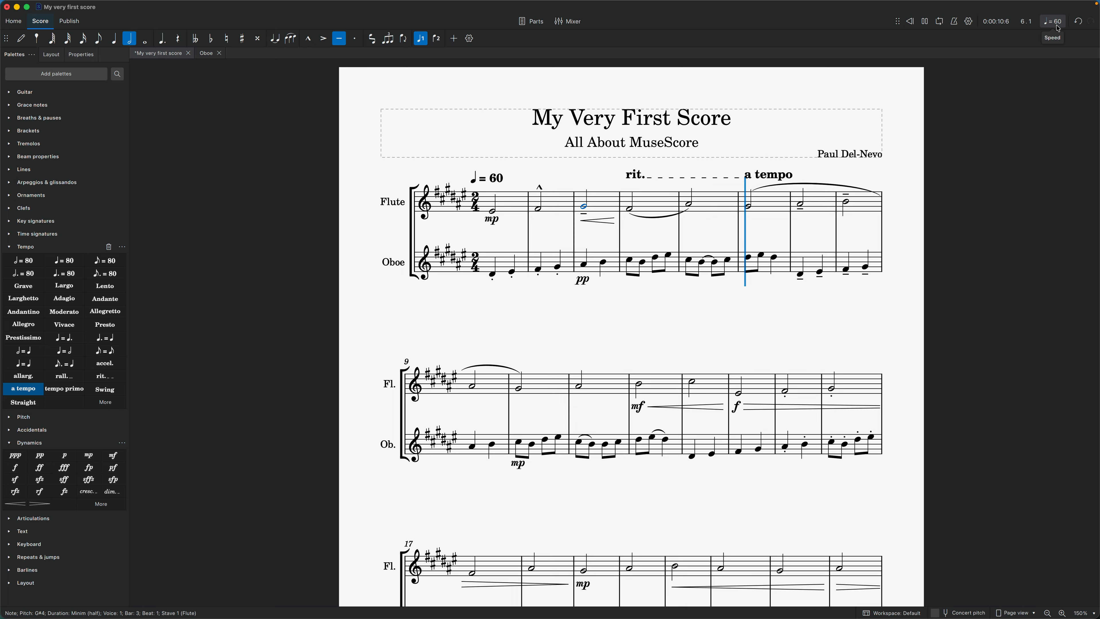
pyautogui.press('space')
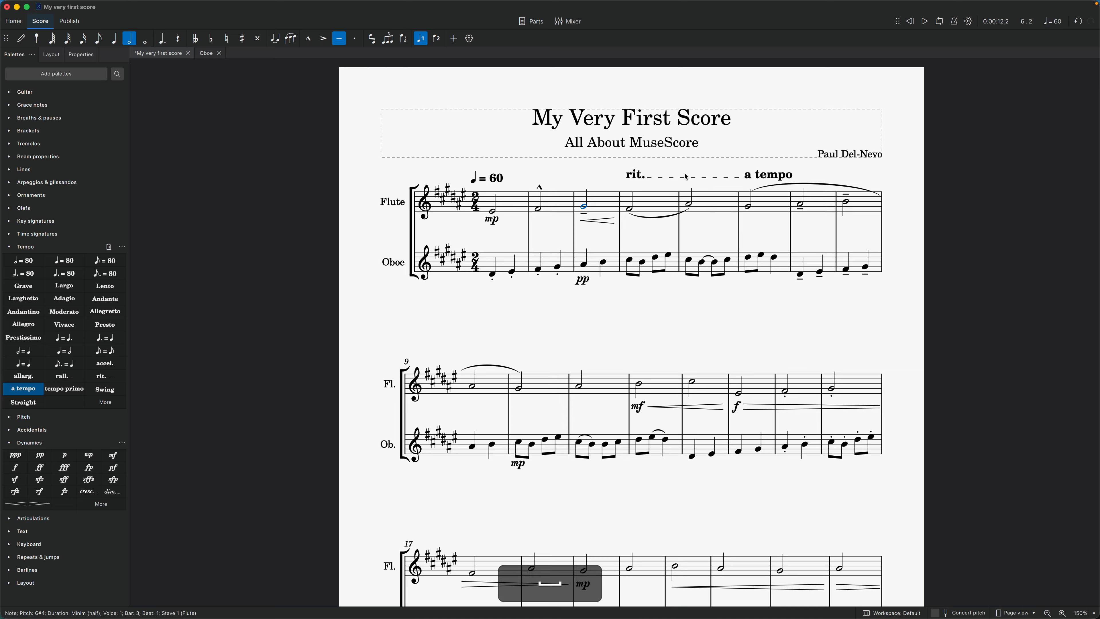